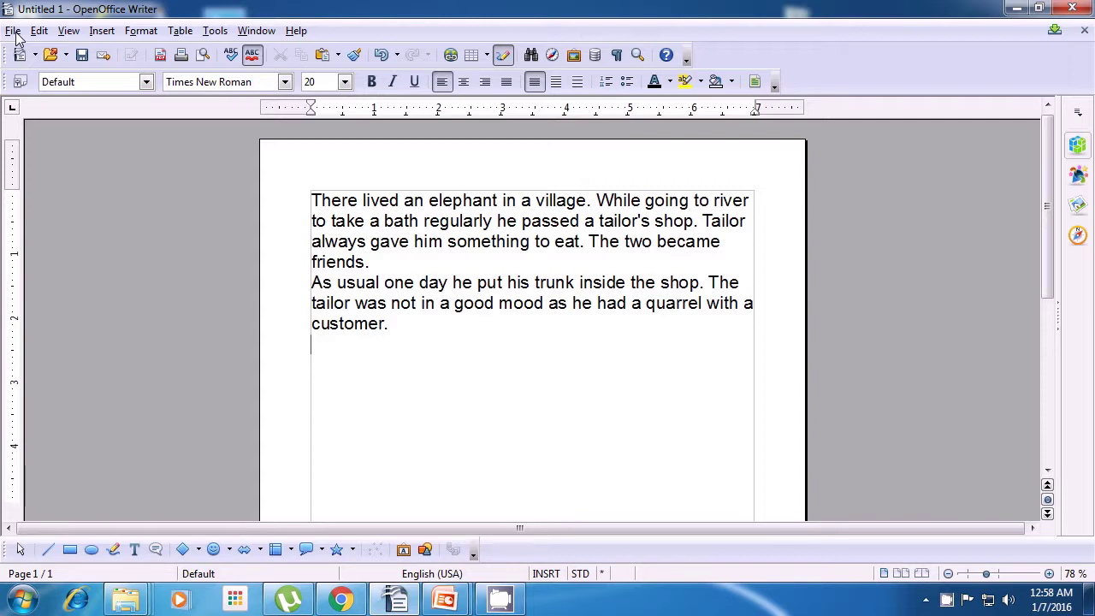
- Start saving the untitled document and choose the Desktop as its save location
click(13, 33)
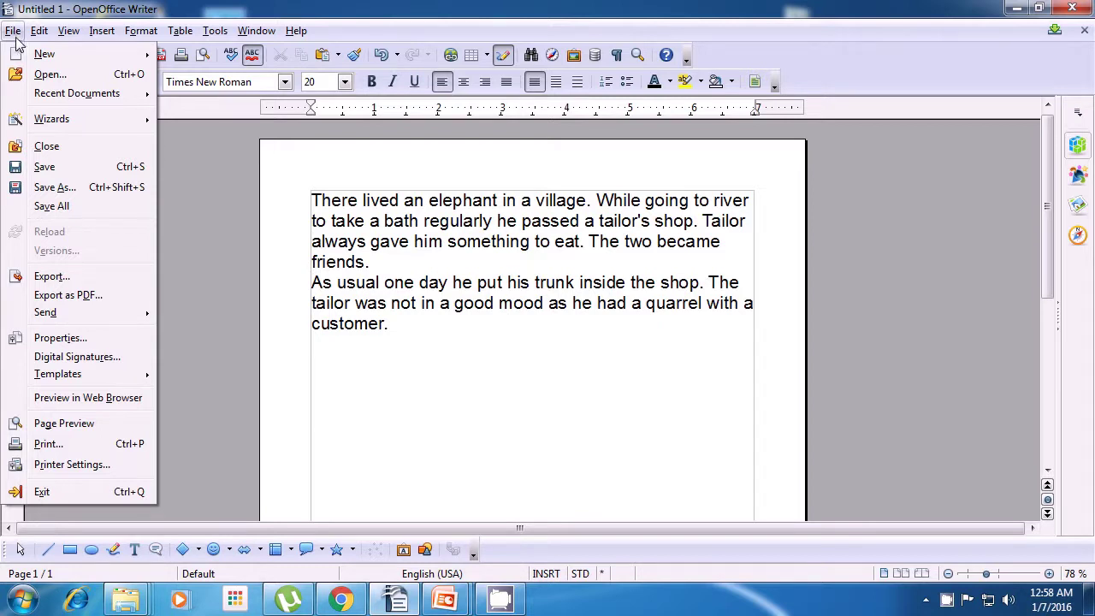
click(56, 168)
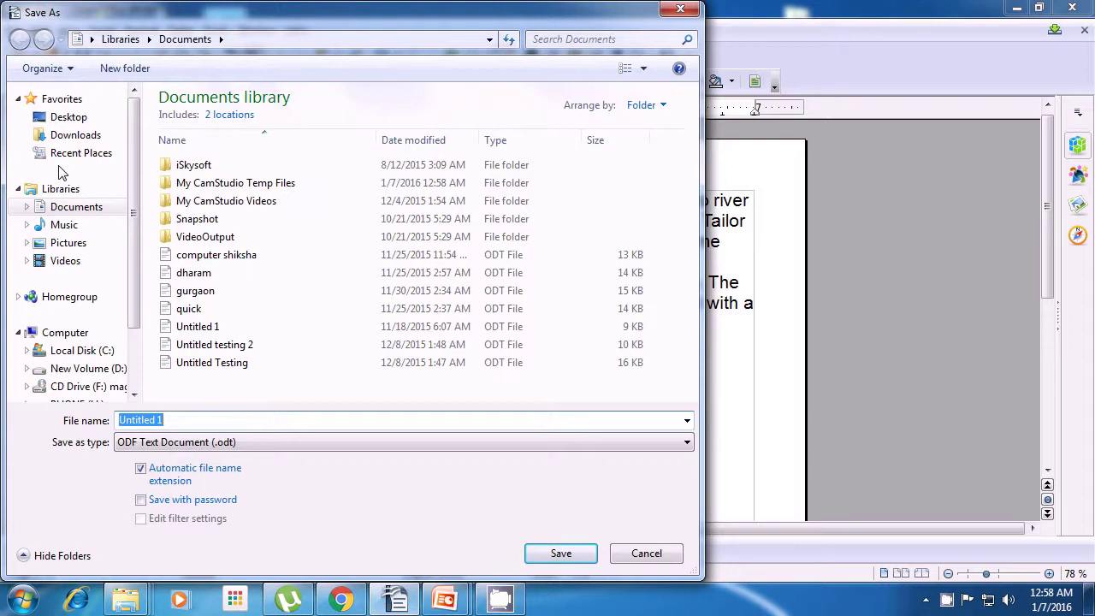
click(489, 43)
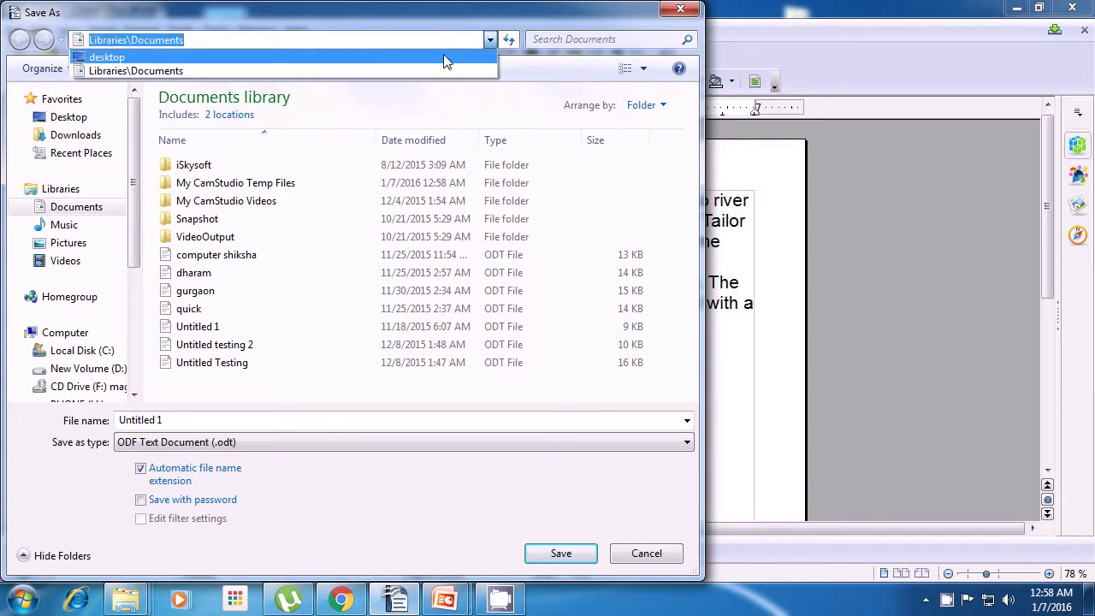
click(444, 57)
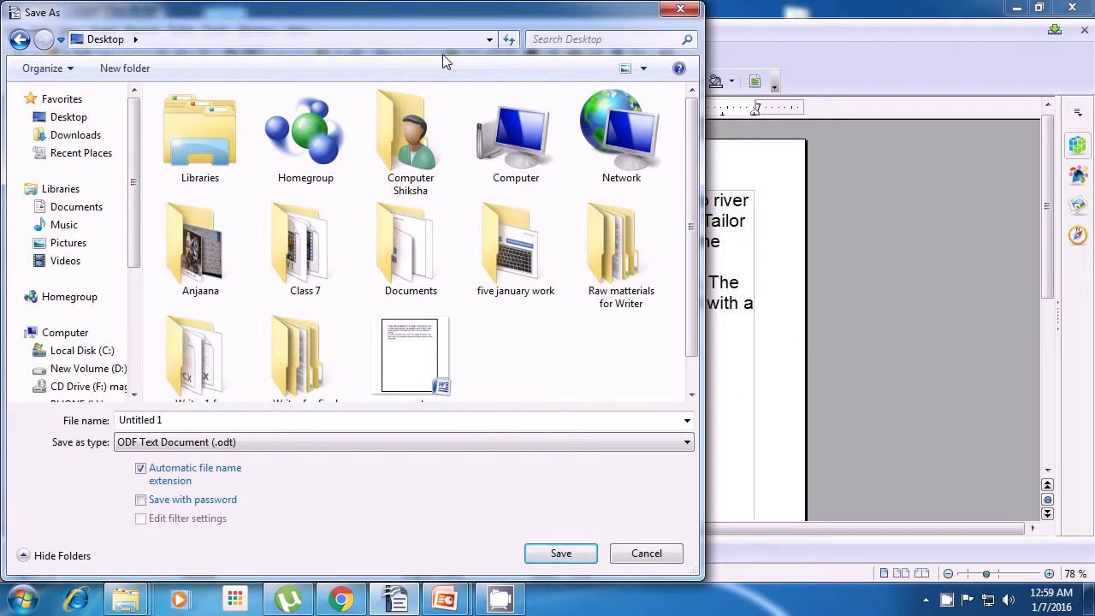
- Name the document "File save" and save it as an ODF Text Document
click(277, 424)
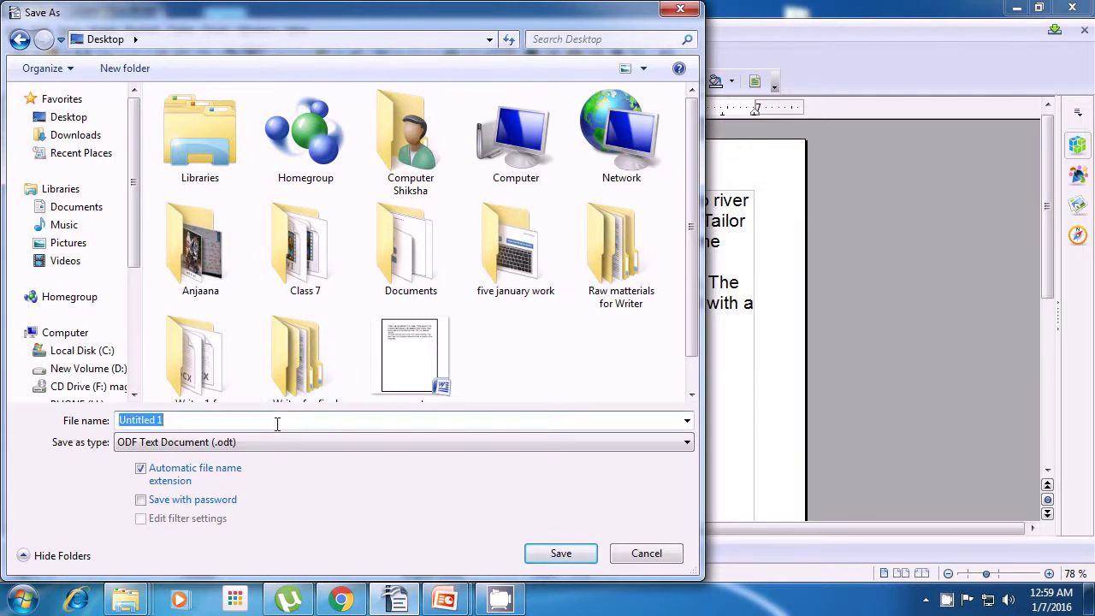
key(BackSpace)
text(l)
key(BackSpace)
text(F)
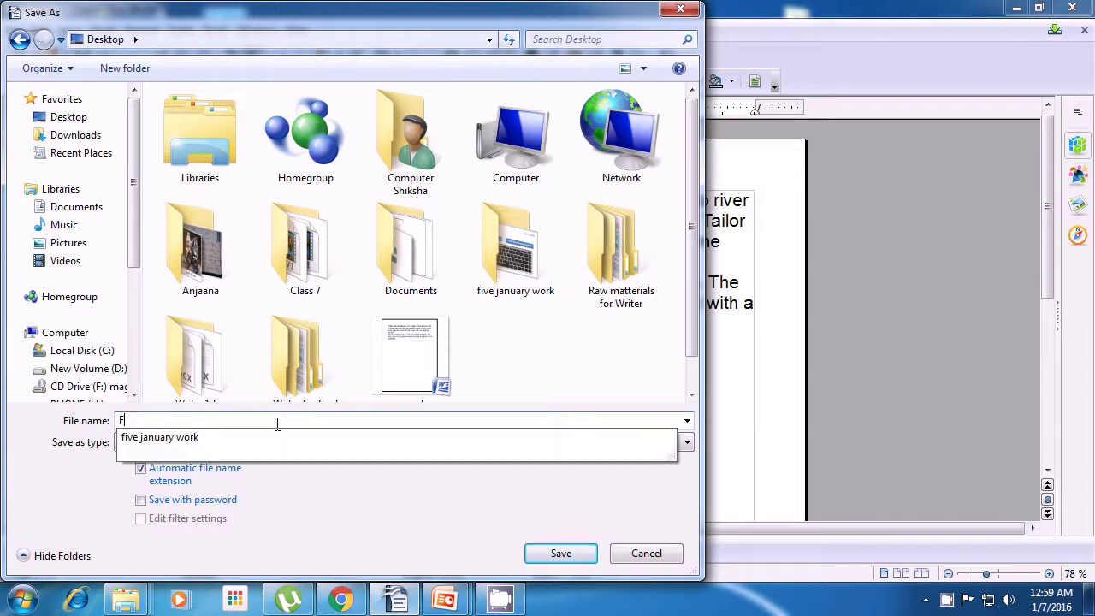
text(il)
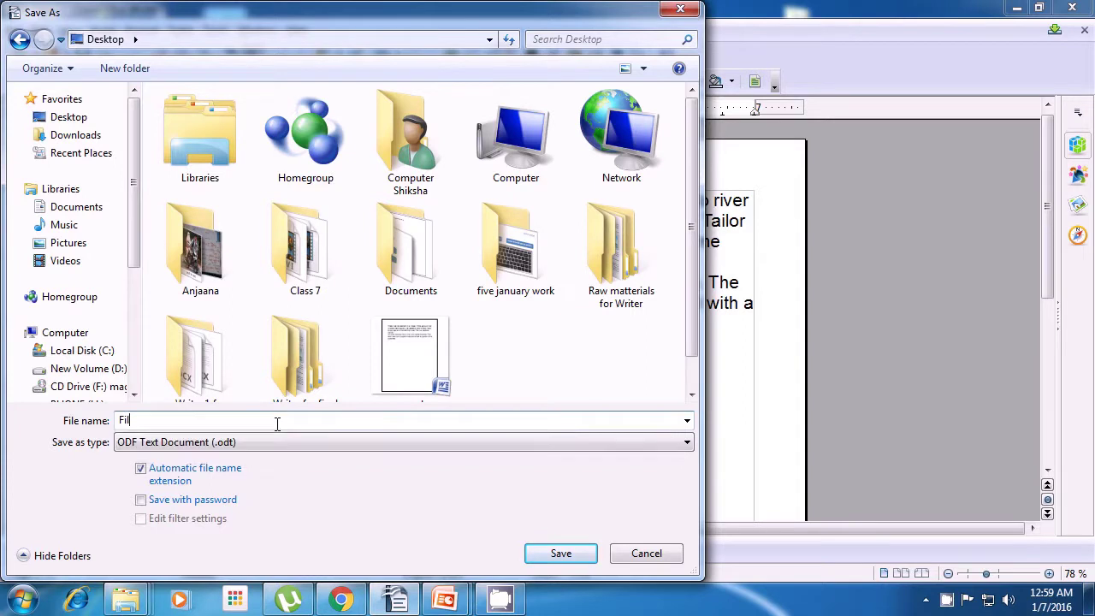
text(e save)
click(555, 548)
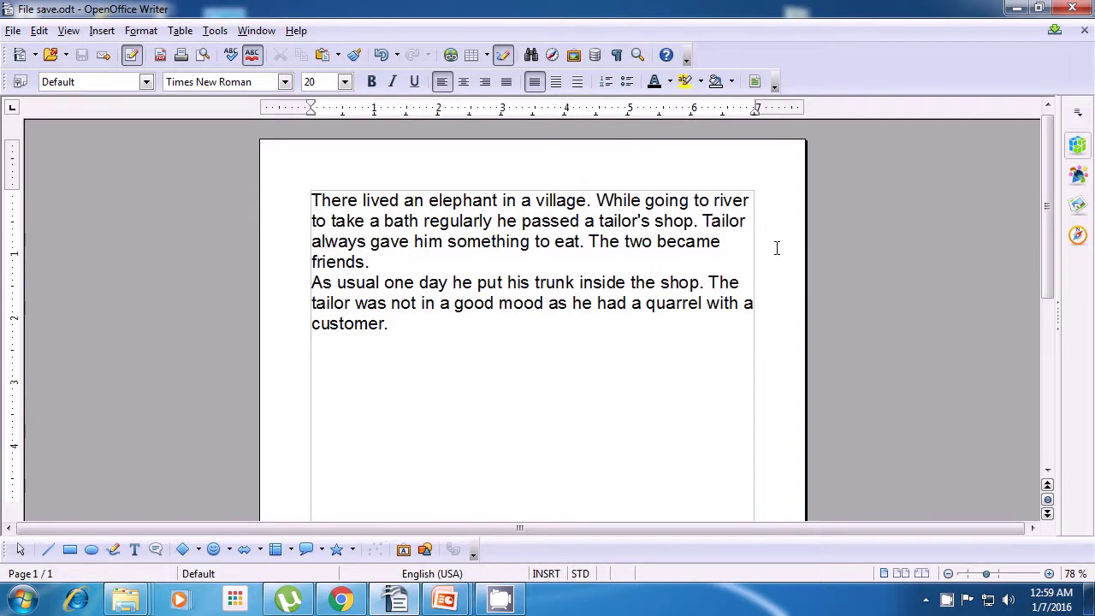
- Look at the Windows desktop for the "File save" file, and return to the Writer document, below the last paragraph
click(1017, 18)
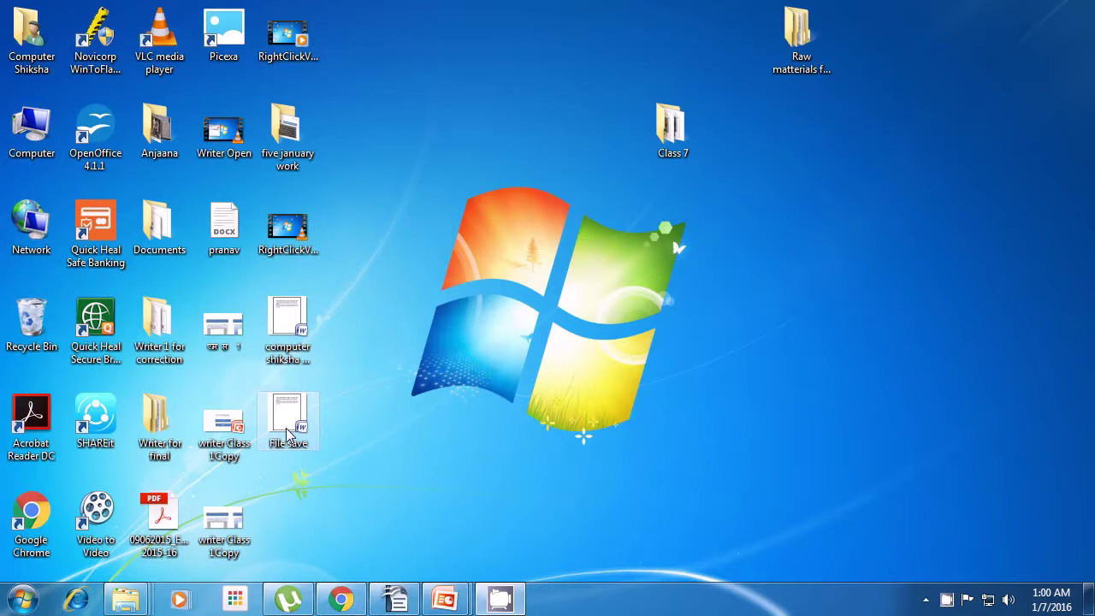
click(401, 602)
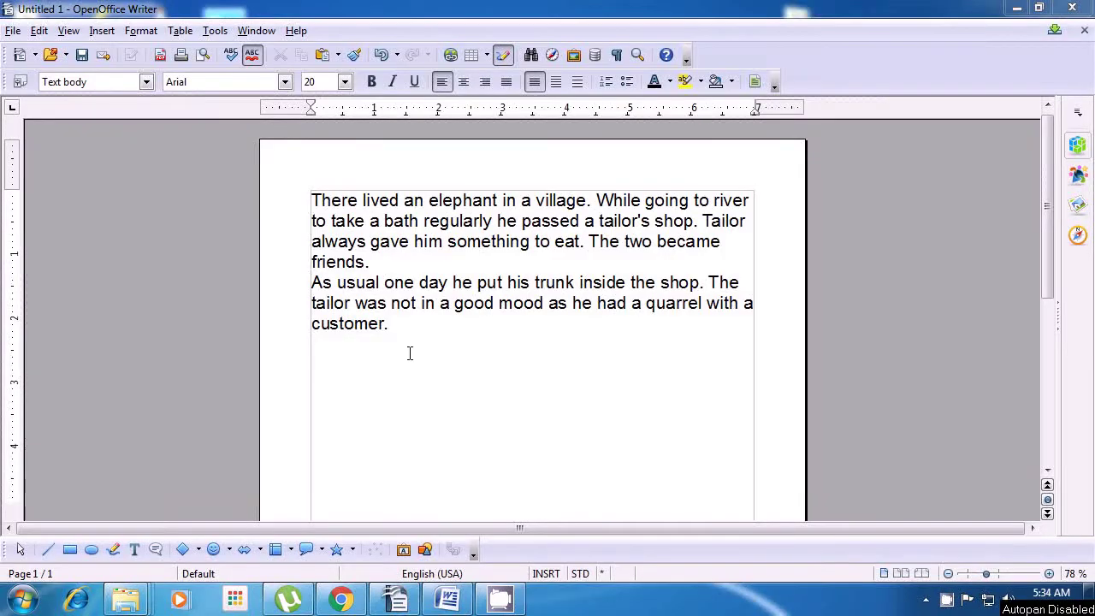
click(401, 342)
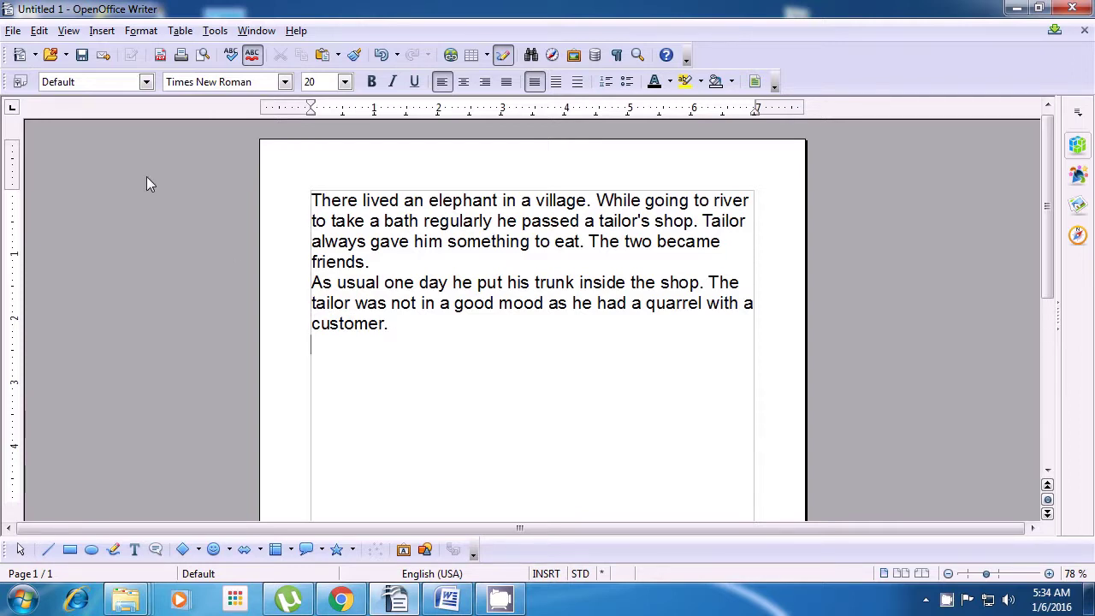
- Create a new blank text document
click(13, 32)
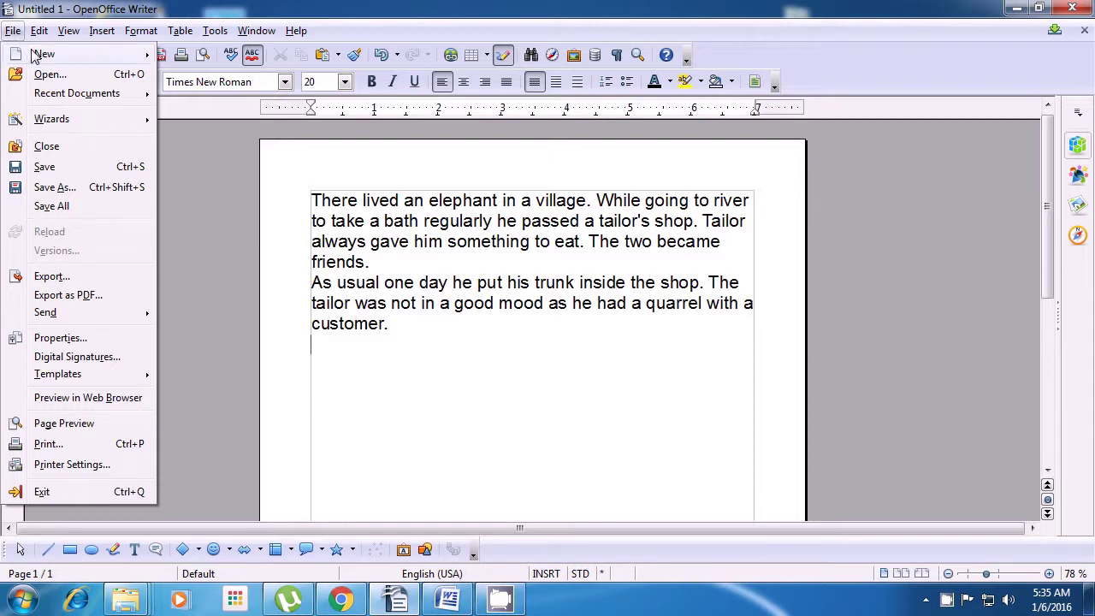
mouse_move(33, 54)
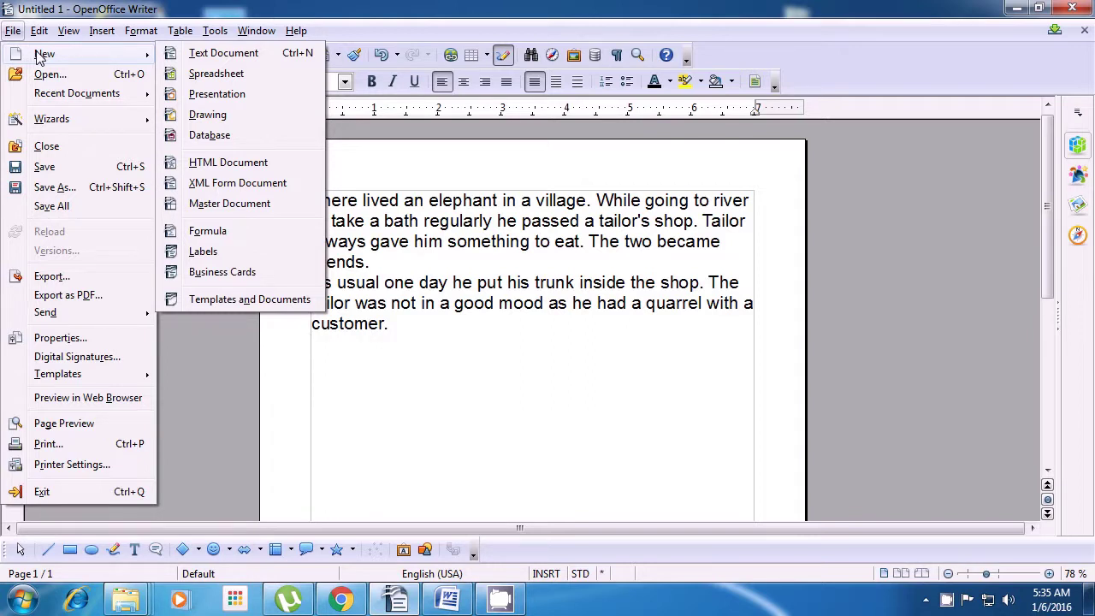
click(219, 57)
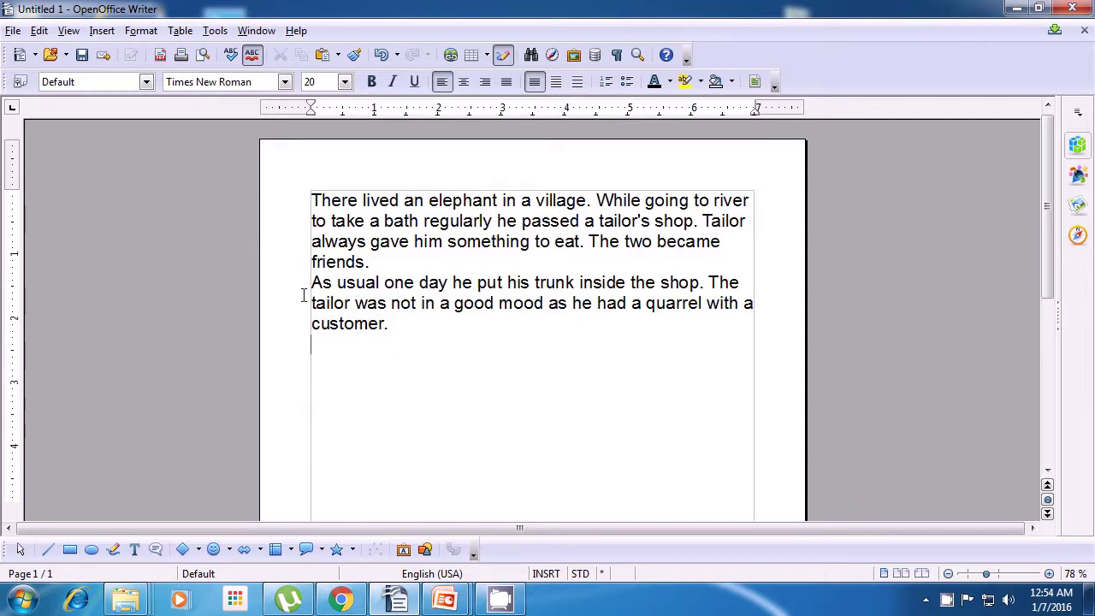
- Open the file "computer shiksha document" from the Desktop folder
click(12, 32)
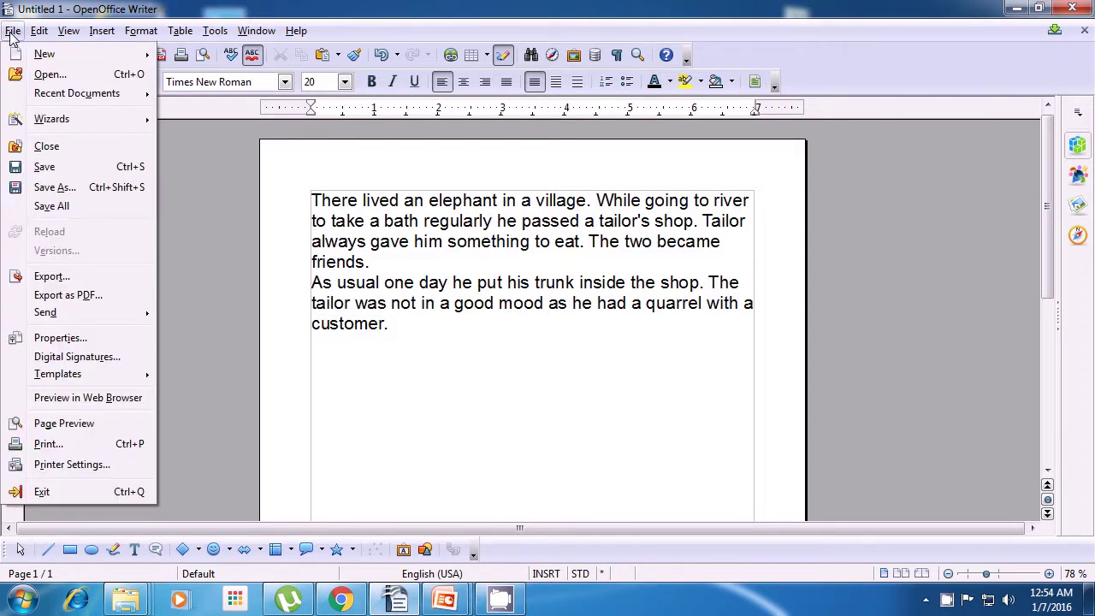
click(50, 75)
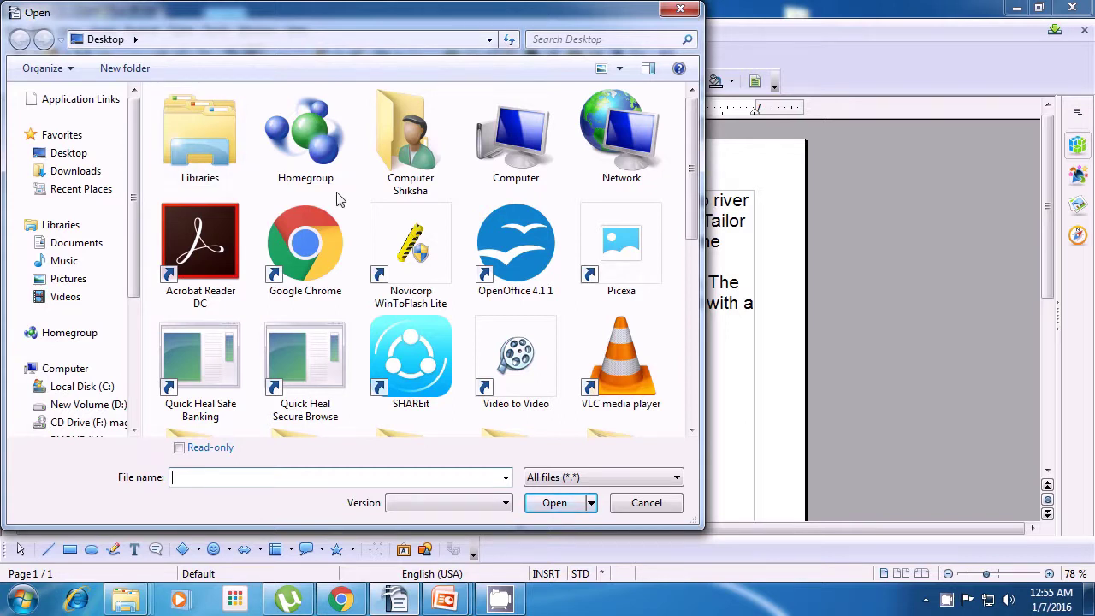
drag(691, 190, 689, 323)
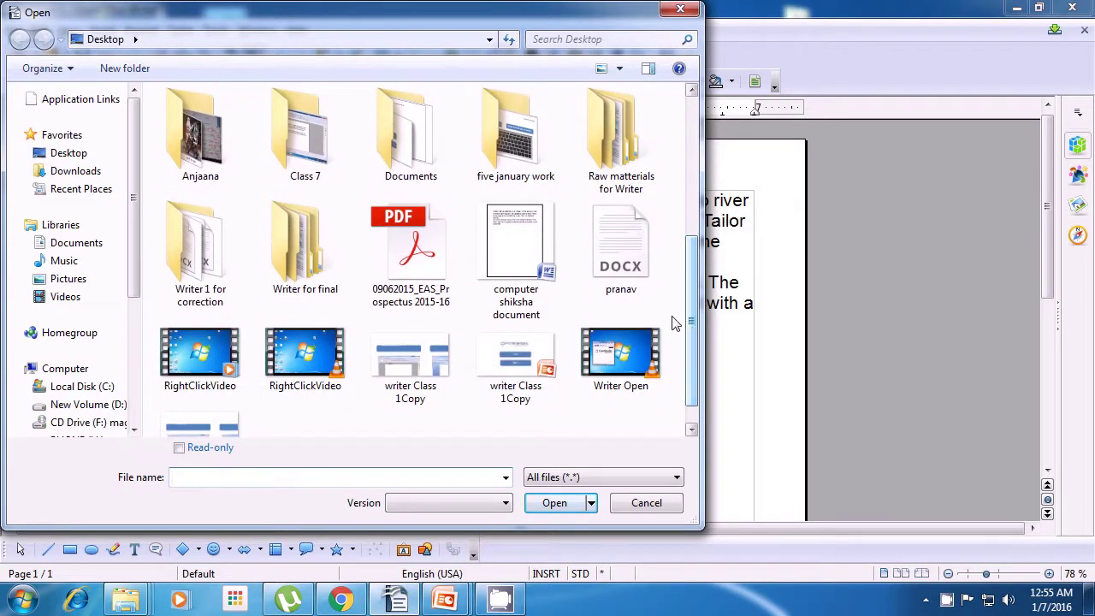
click(522, 270)
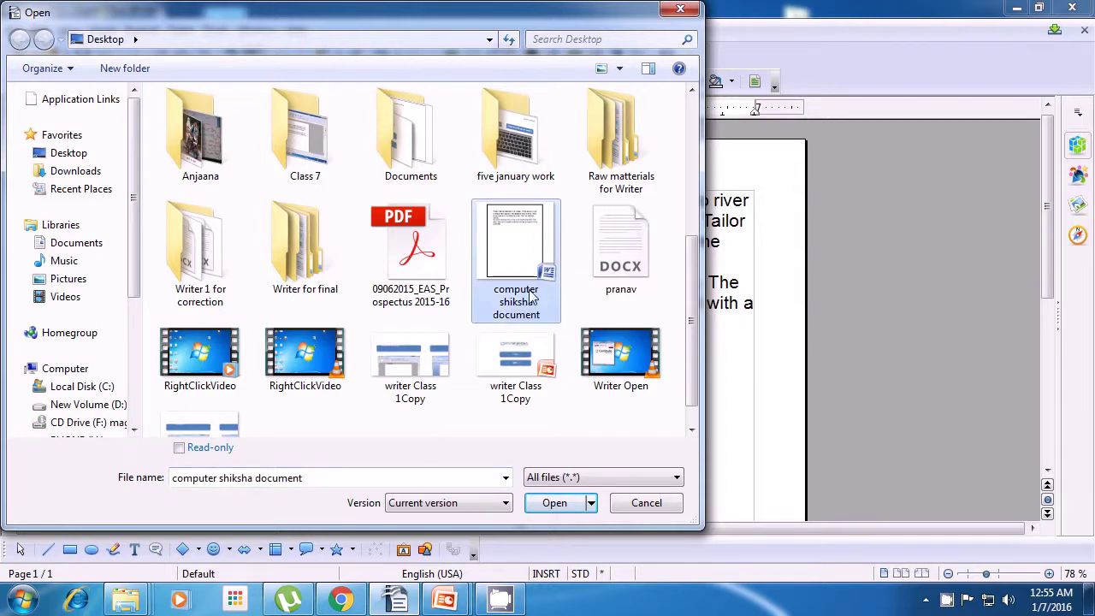
click(554, 503)
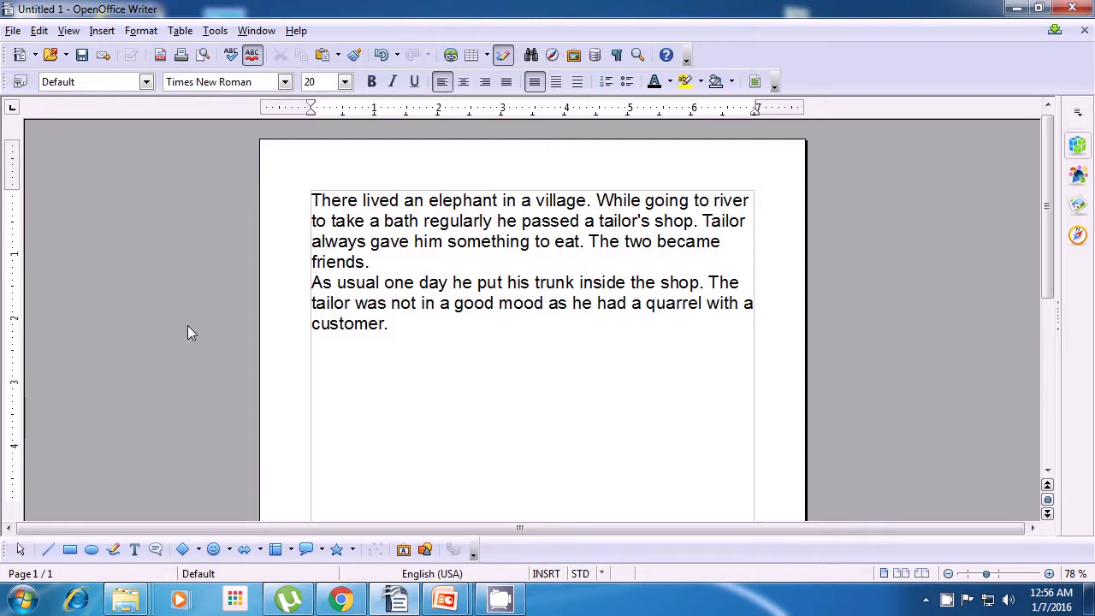
- Reopen "computer shiksha document.odt" from the list of recently used documents
click(13, 32)
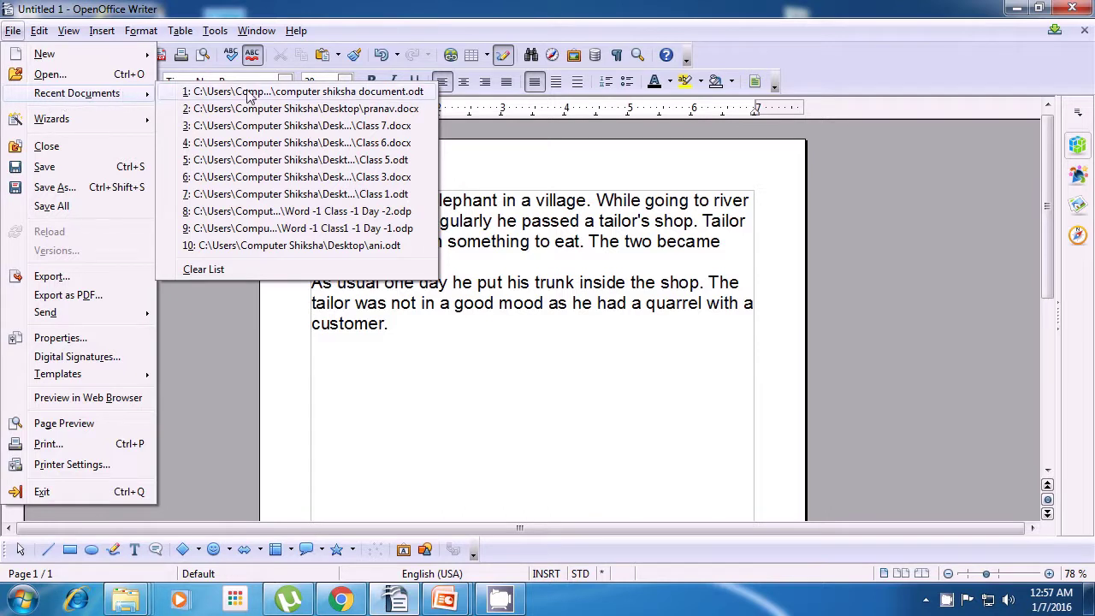
click(335, 91)
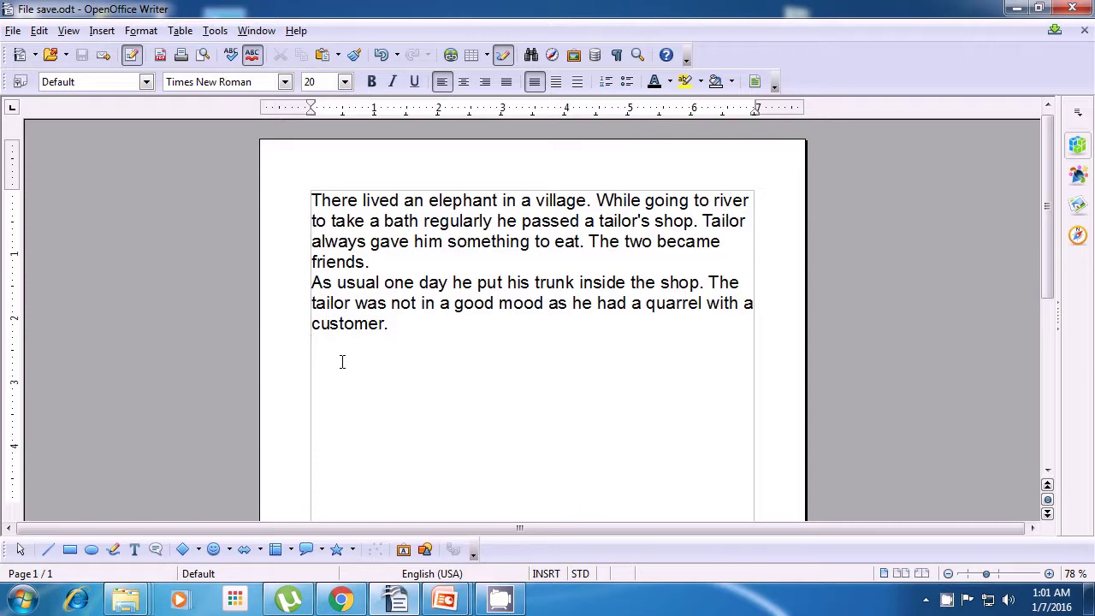
- Add the line "the help menu allows you to start and control" below the last paragraph of File save.odt
text(the help menu )
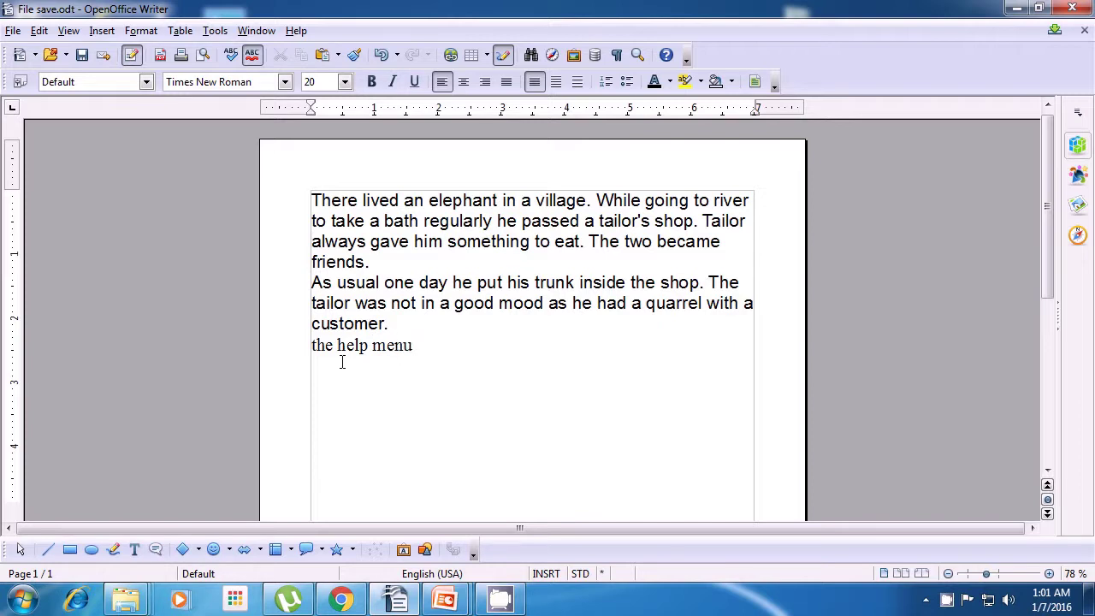
text(allows you to sta)
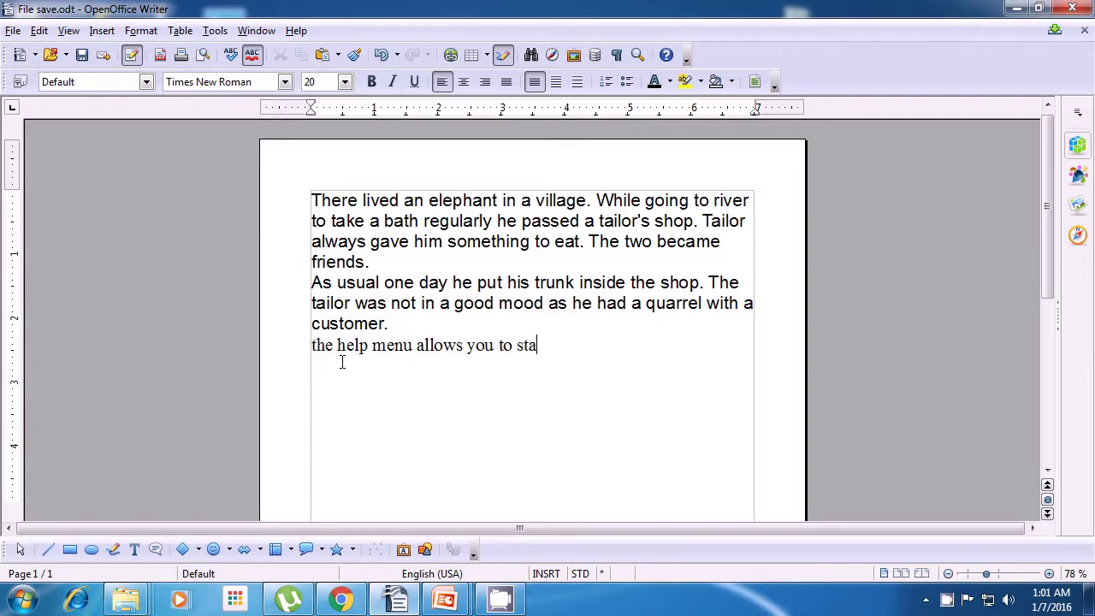
text(rt and contr)
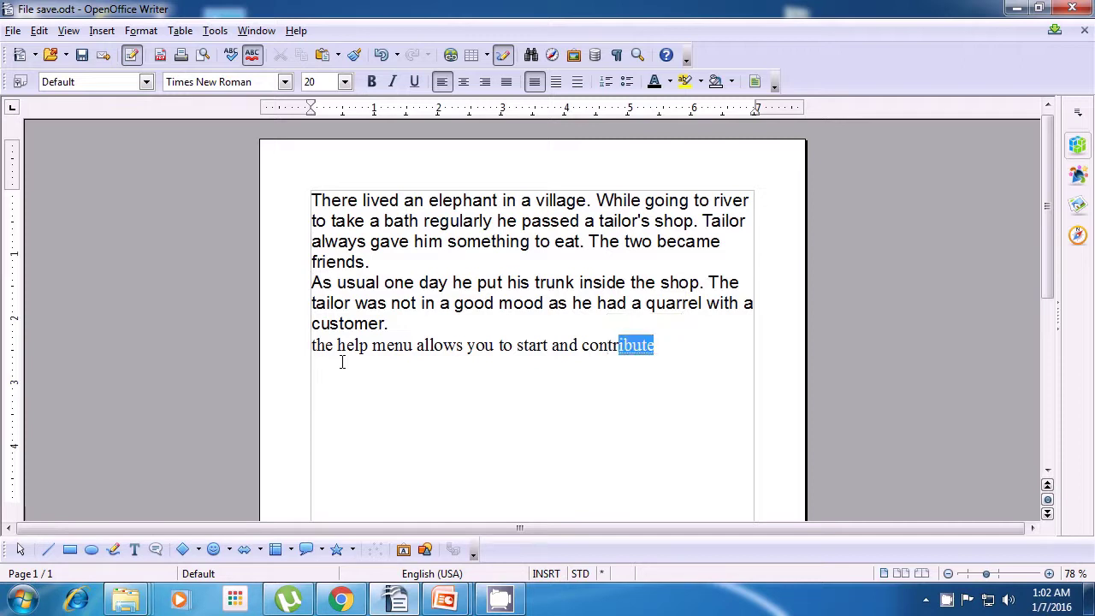
text(ol)
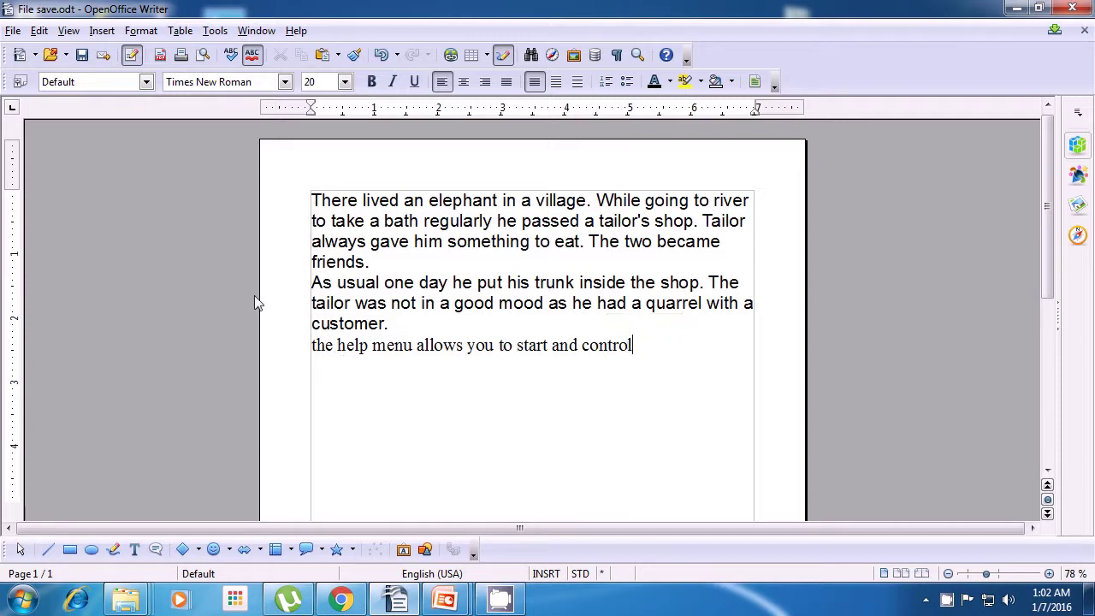
- Save the edited document as a separate ODF text file named "file save as" on the Desktop
click(12, 31)
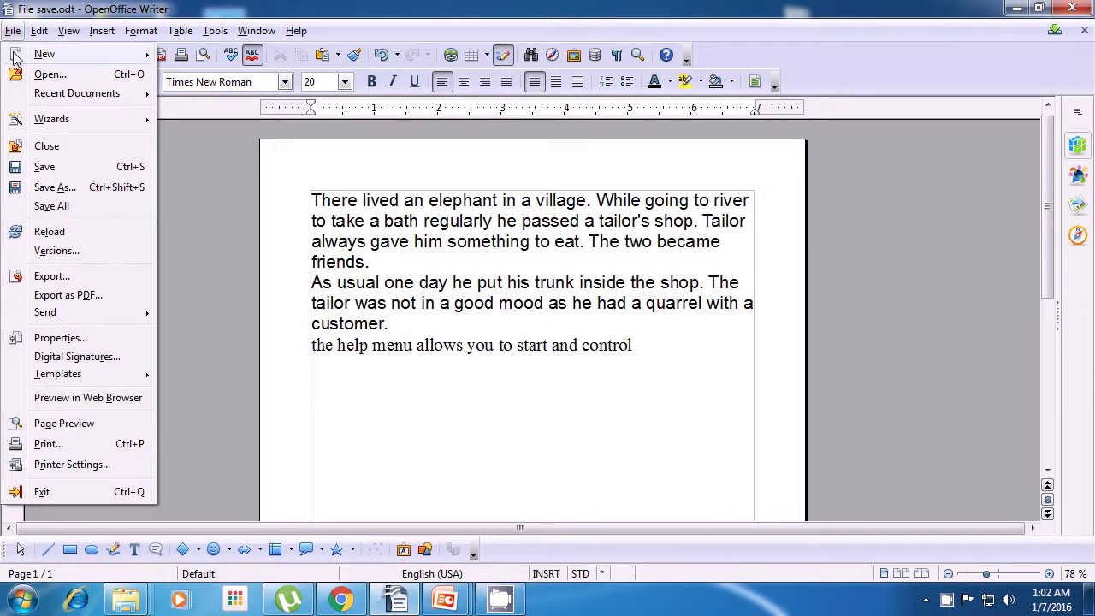
click(56, 187)
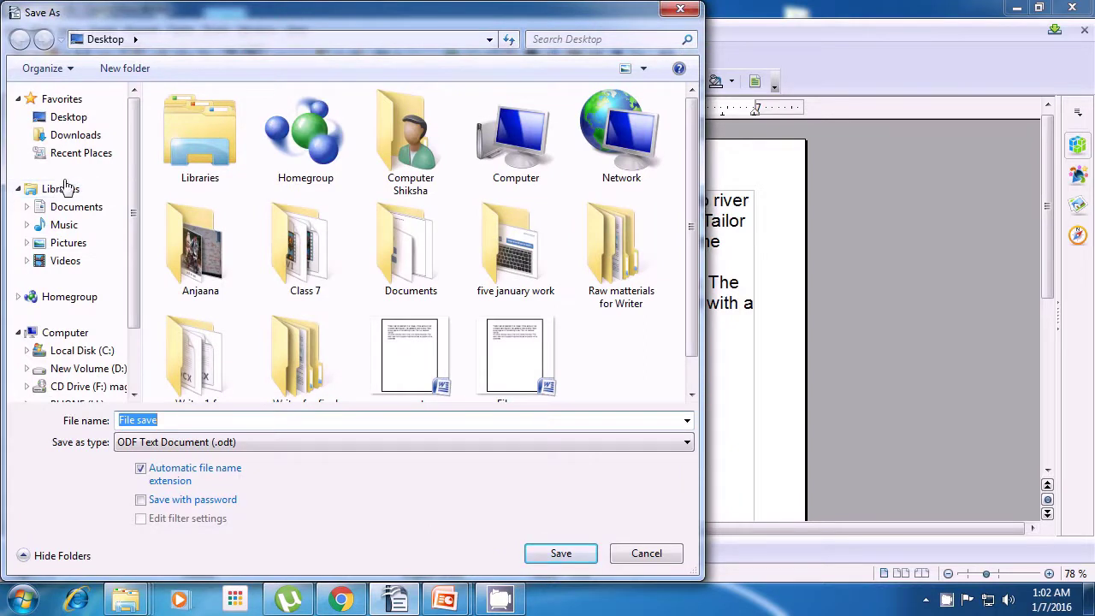
click(490, 41)
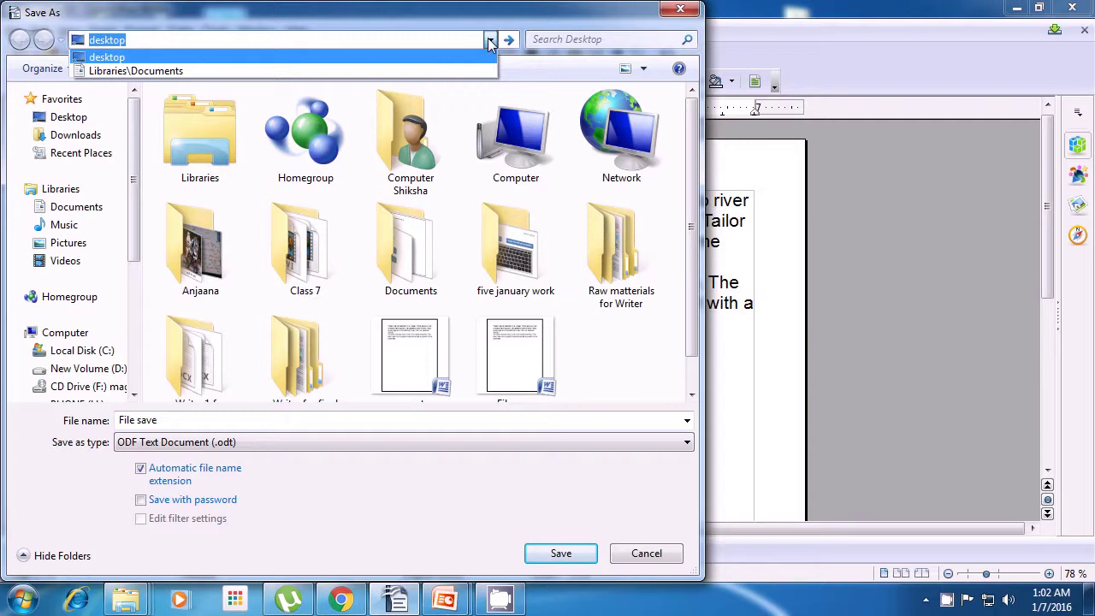
click(490, 42)
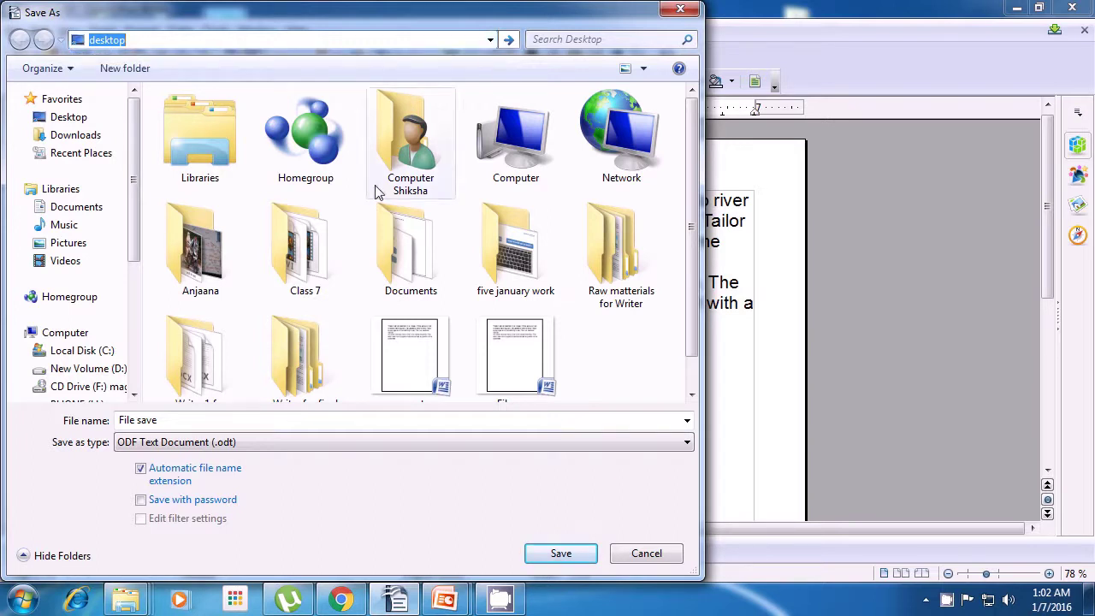
click(205, 423)
key(BackSpace)
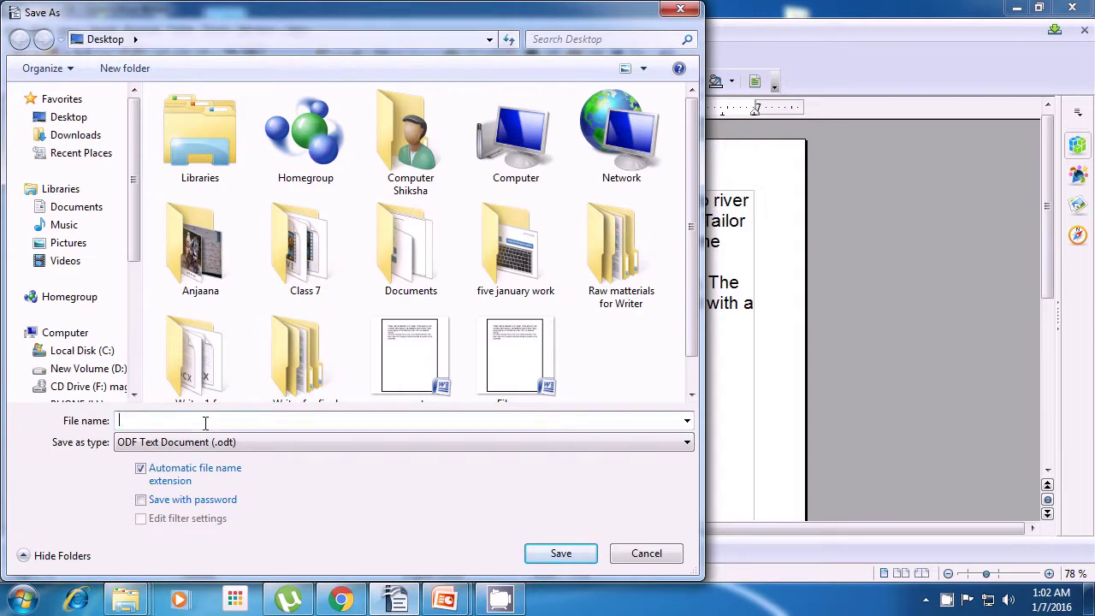
text(file)
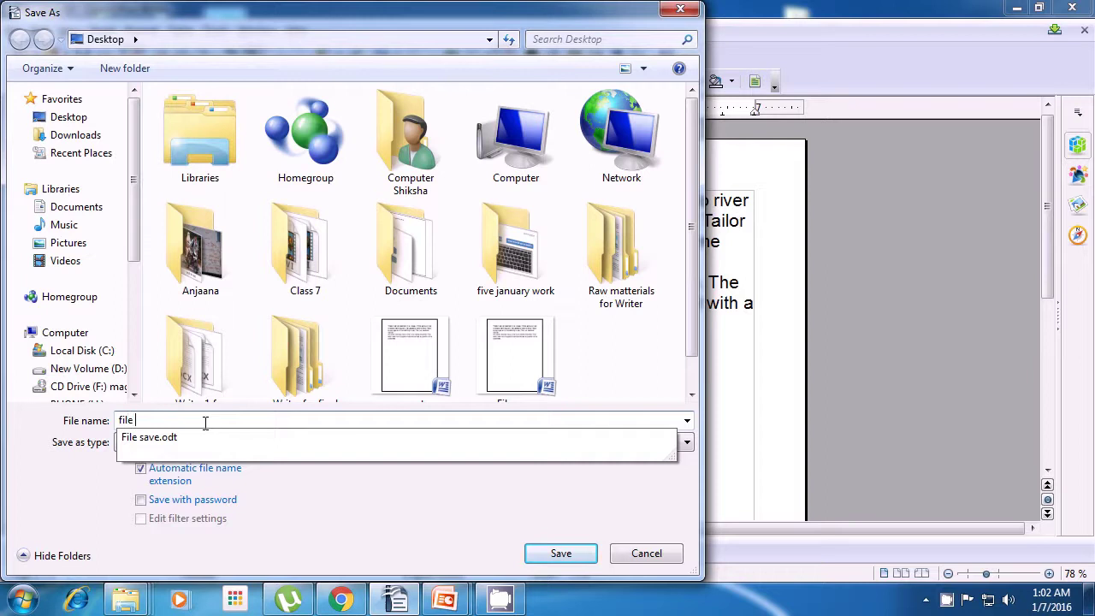
text( save )
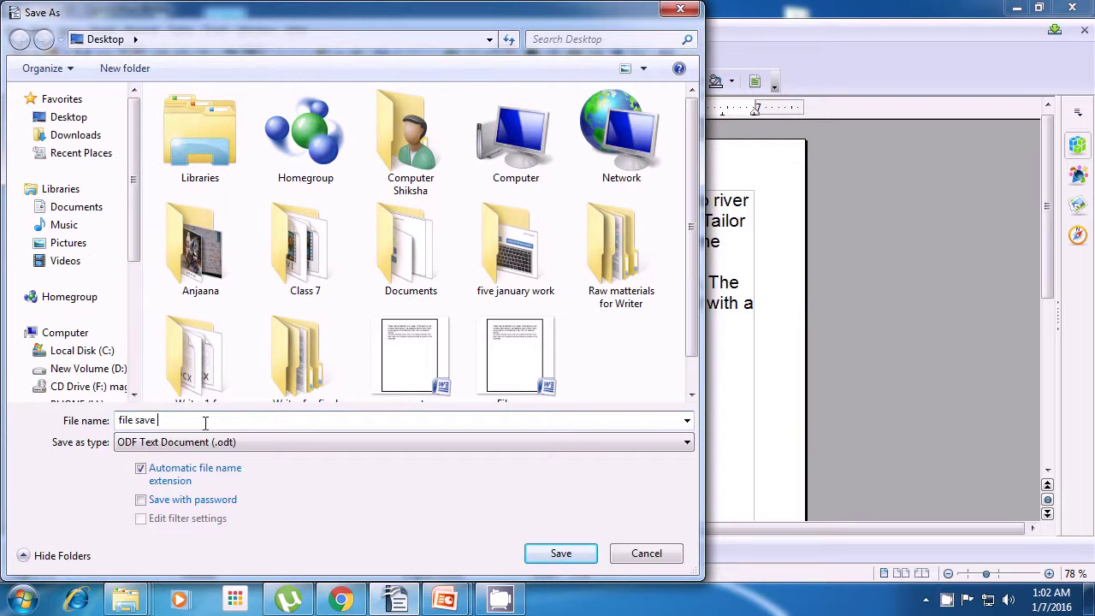
text(as)
click(560, 553)
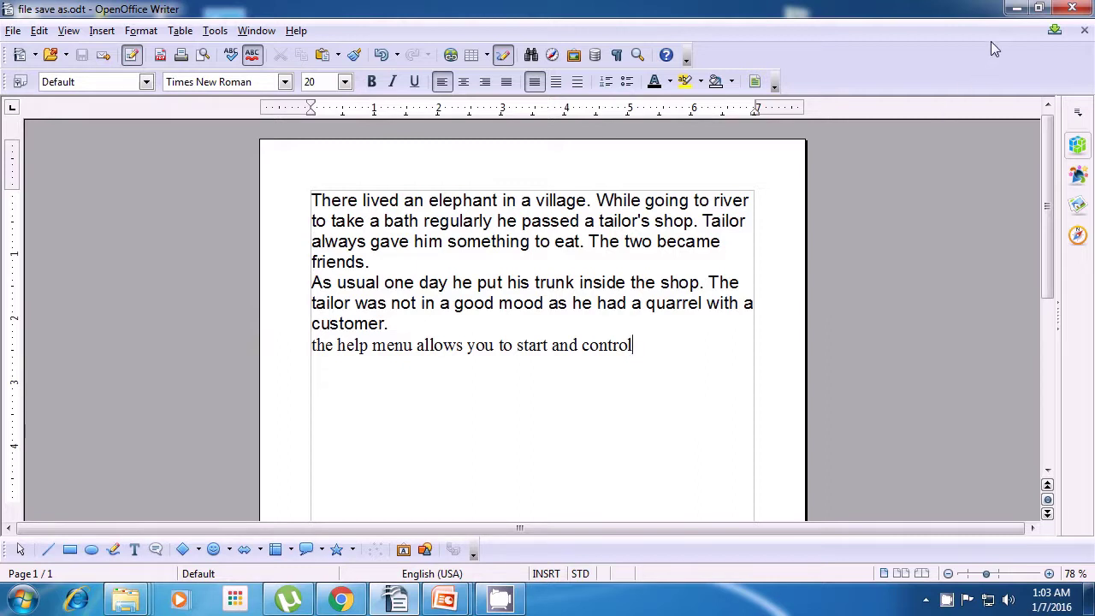
- Check the Windows desktop for the "file save as" copy and return to the Writer document
click(1014, 11)
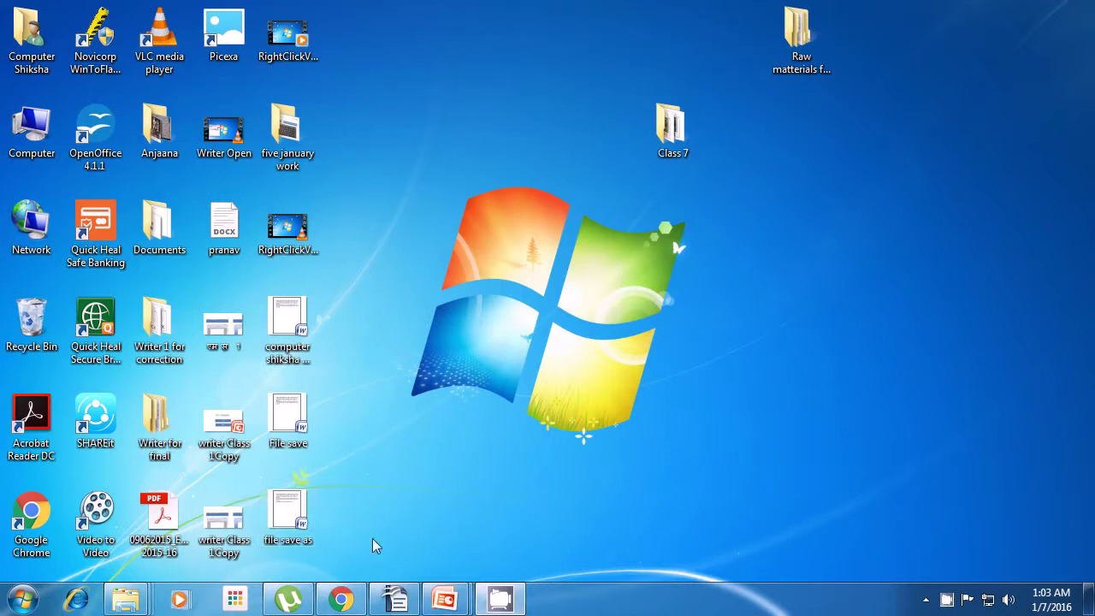
click(396, 601)
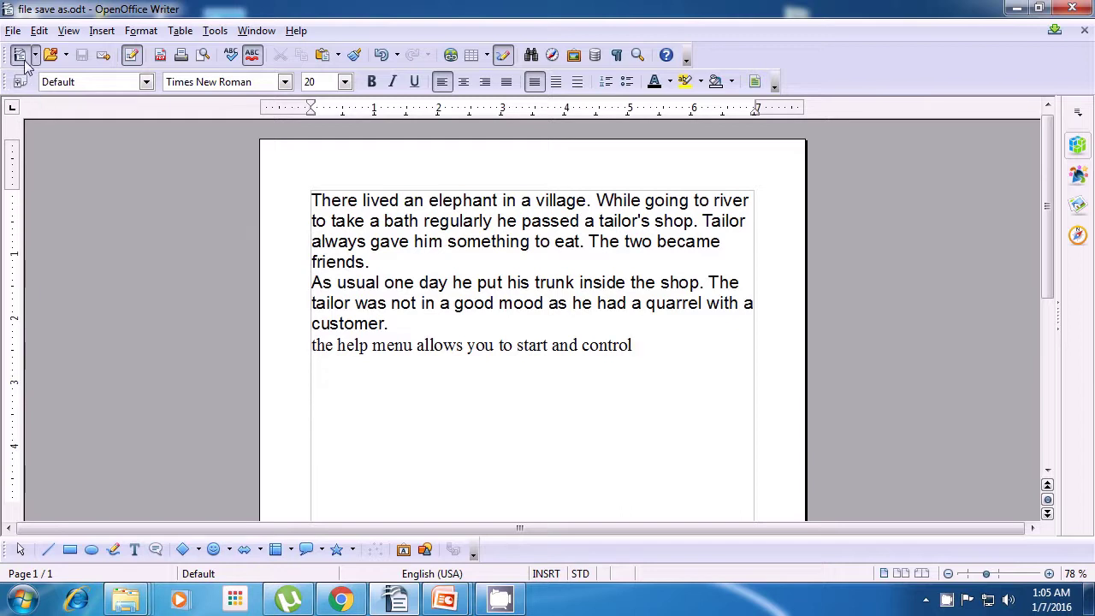
- Export the document as a PDF with the default PDF options, naming it "Export as pdf" and saving it to the Desktop
click(13, 33)
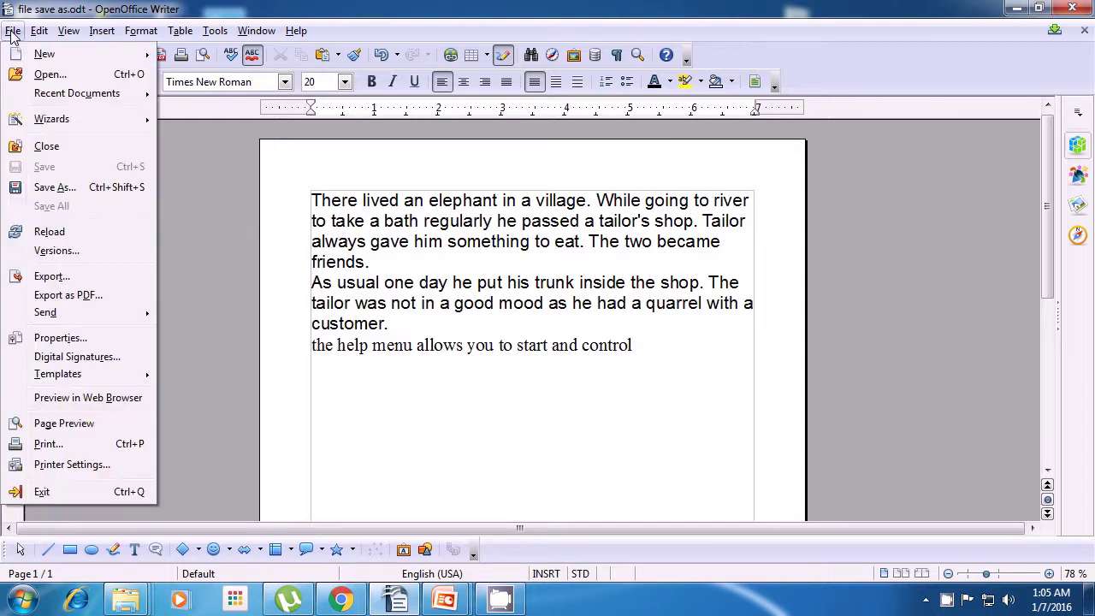
click(66, 296)
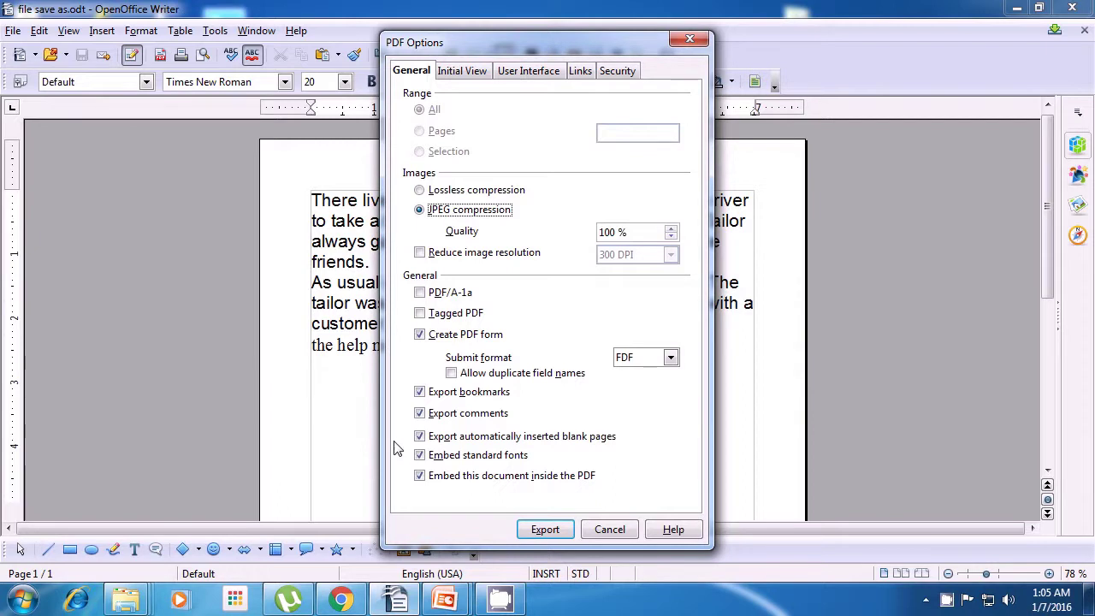
click(543, 530)
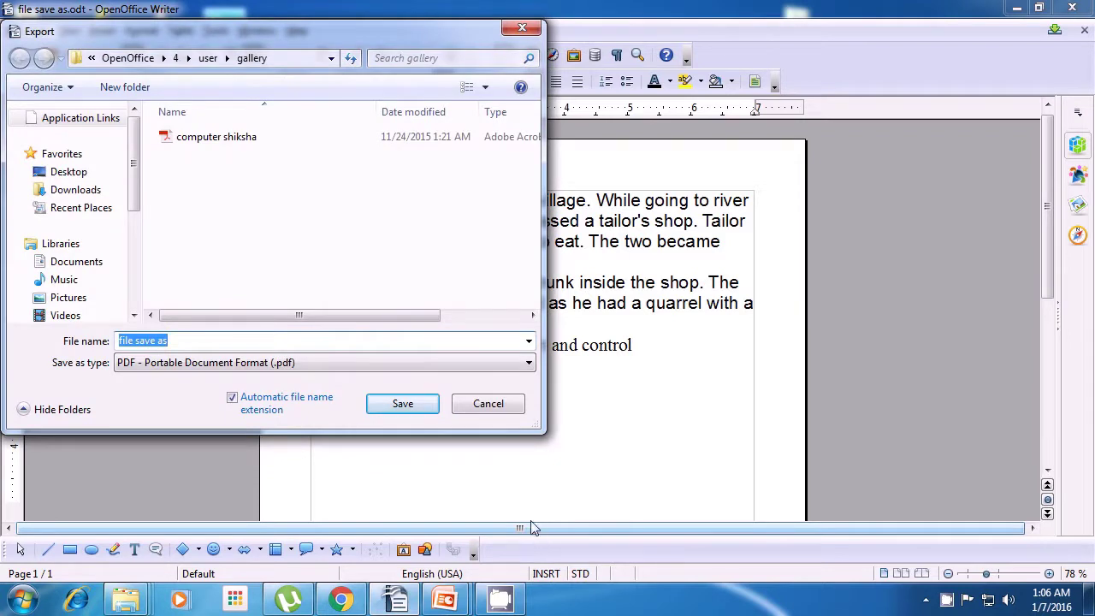
click(331, 60)
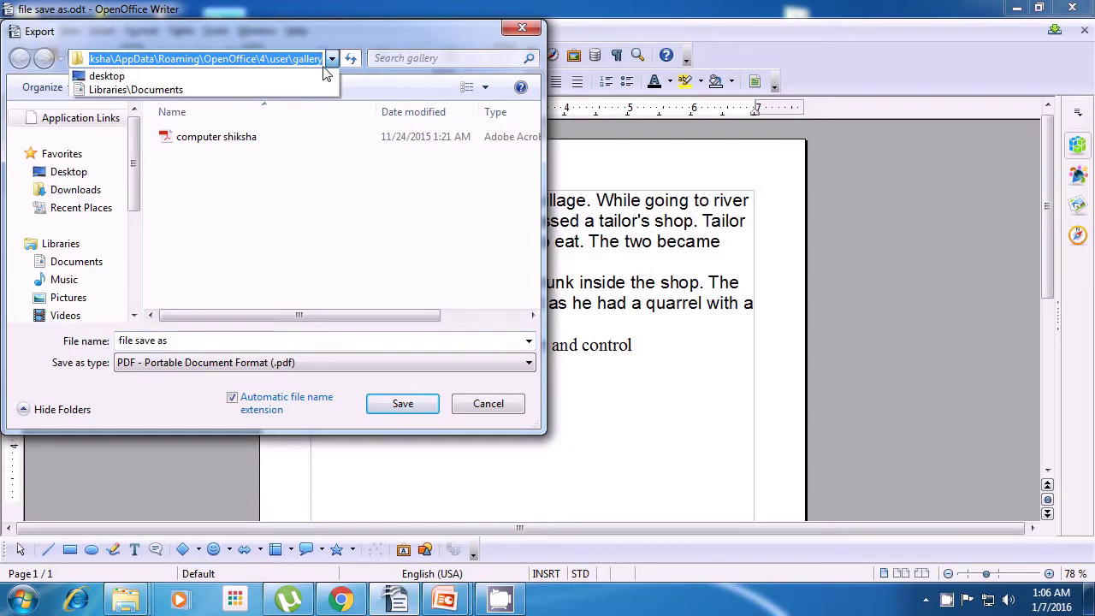
click(322, 75)
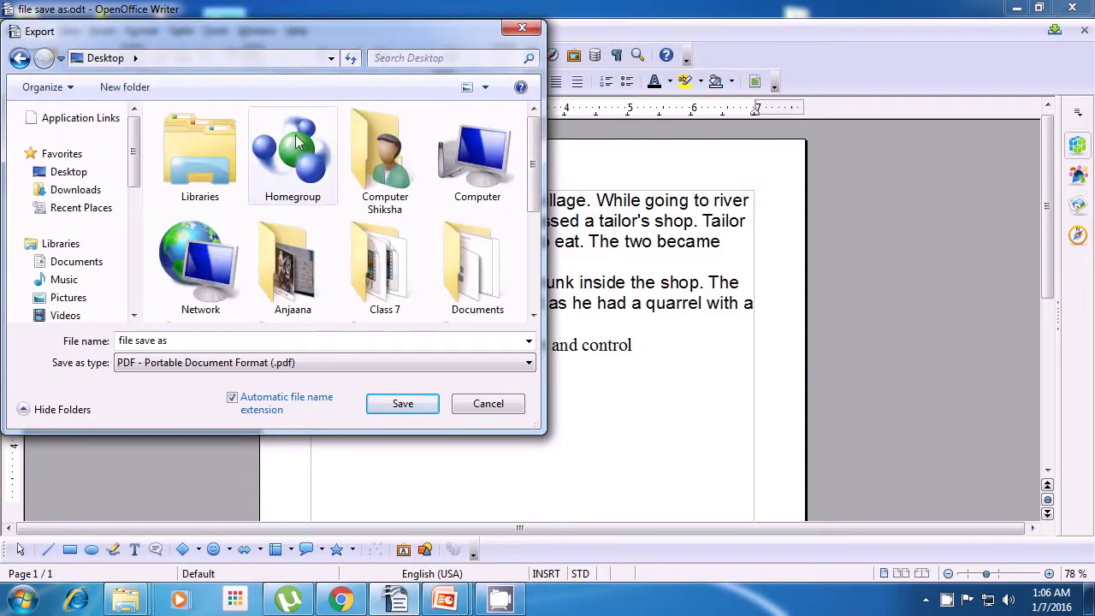
triple_click(194, 340)
key(BackSpace)
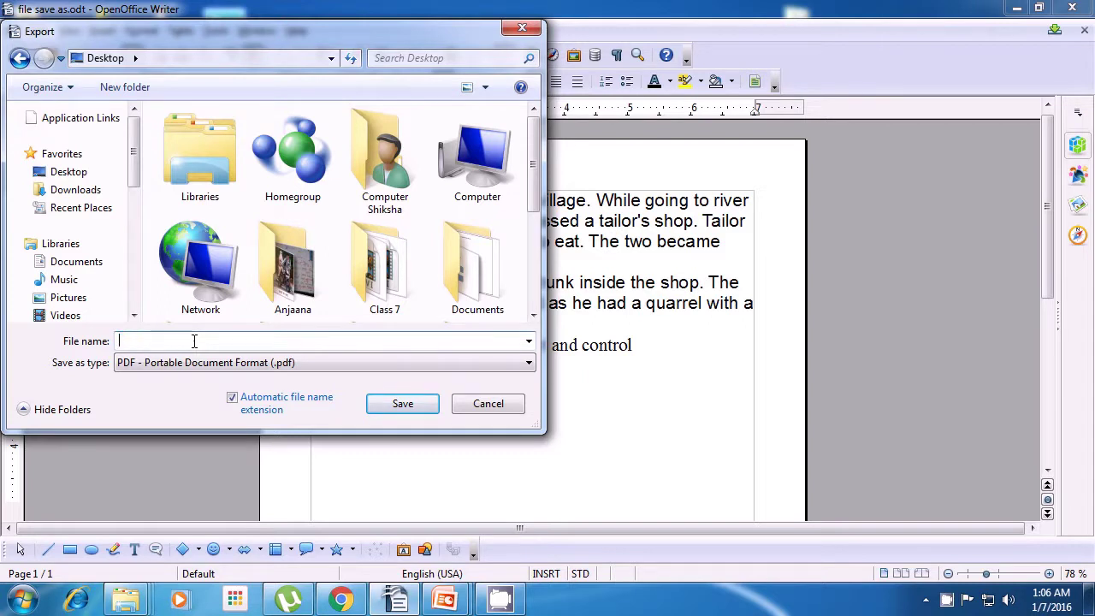
text(Export as pdf)
click(402, 404)
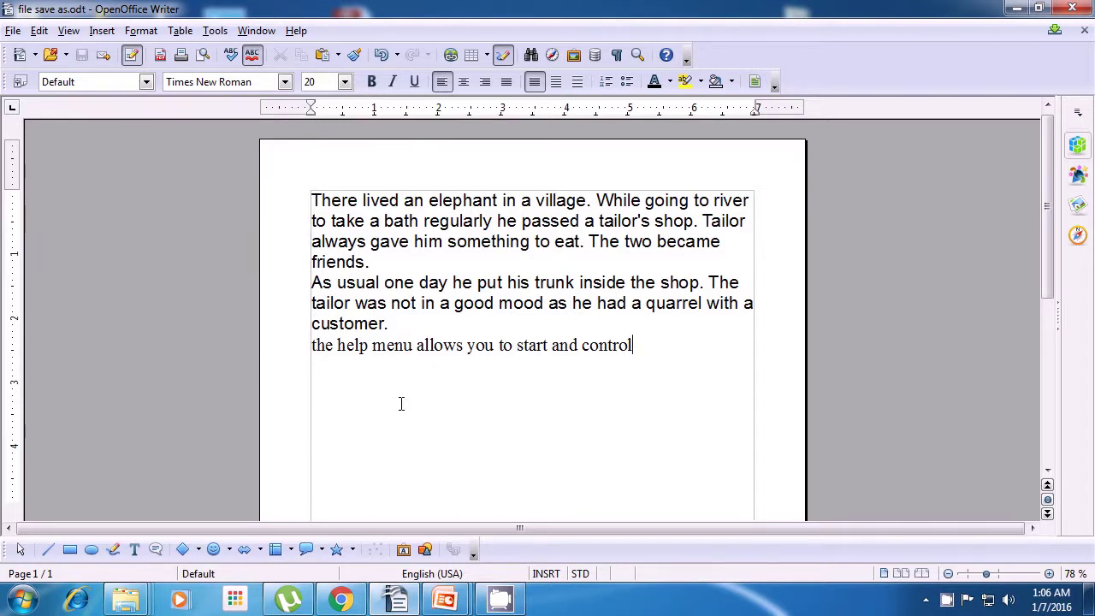
- Open the "Export as pdf" file from the Windows desktop in Acrobat Reader, check its text, close it and return to Writer
click(1014, 8)
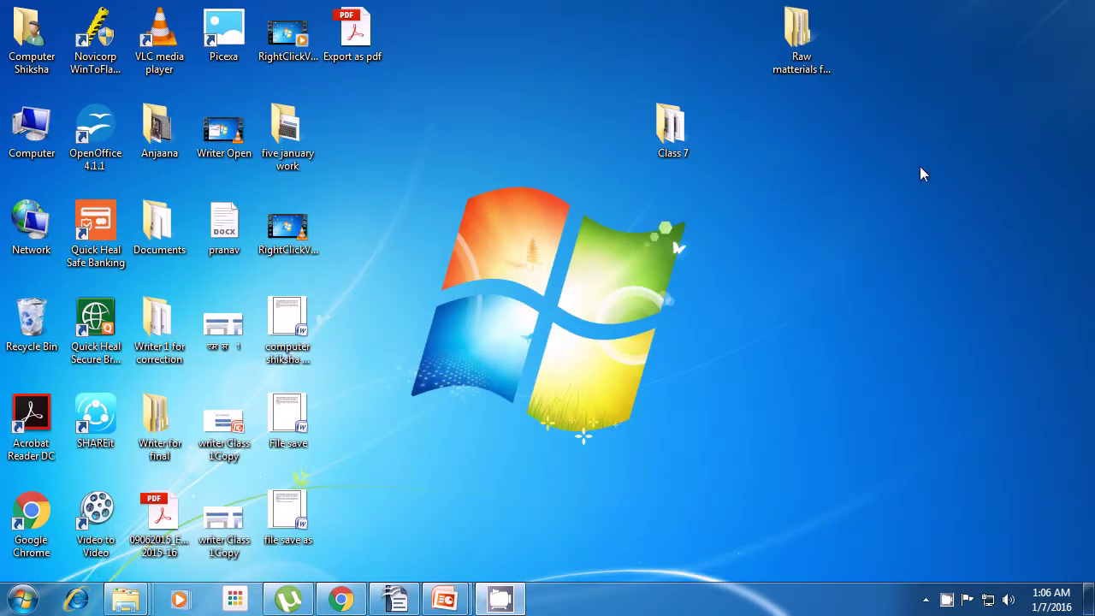
double_click(369, 53)
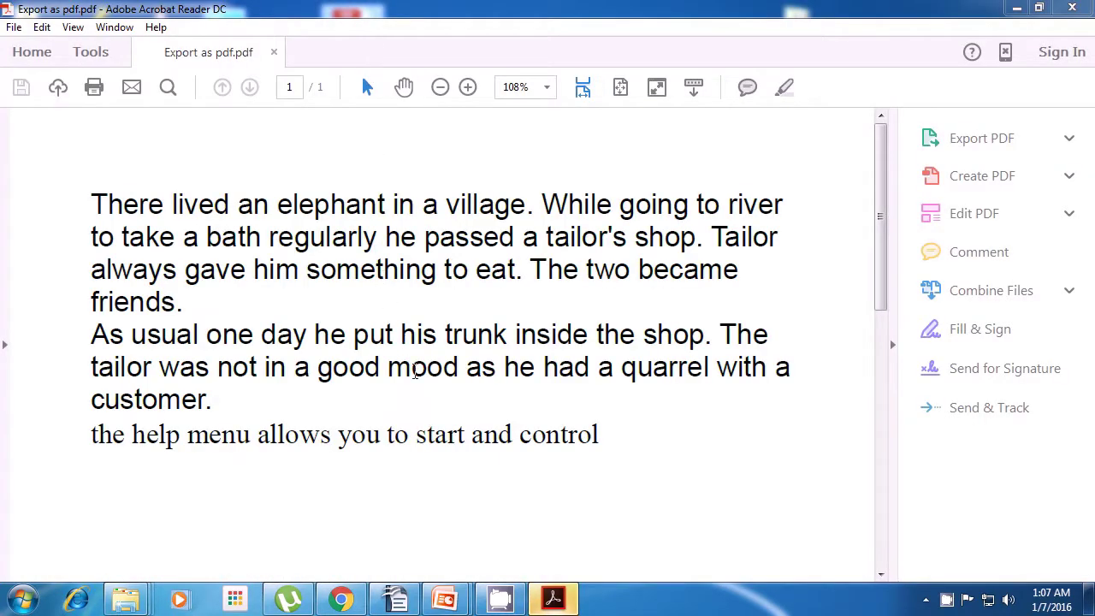
click(470, 434)
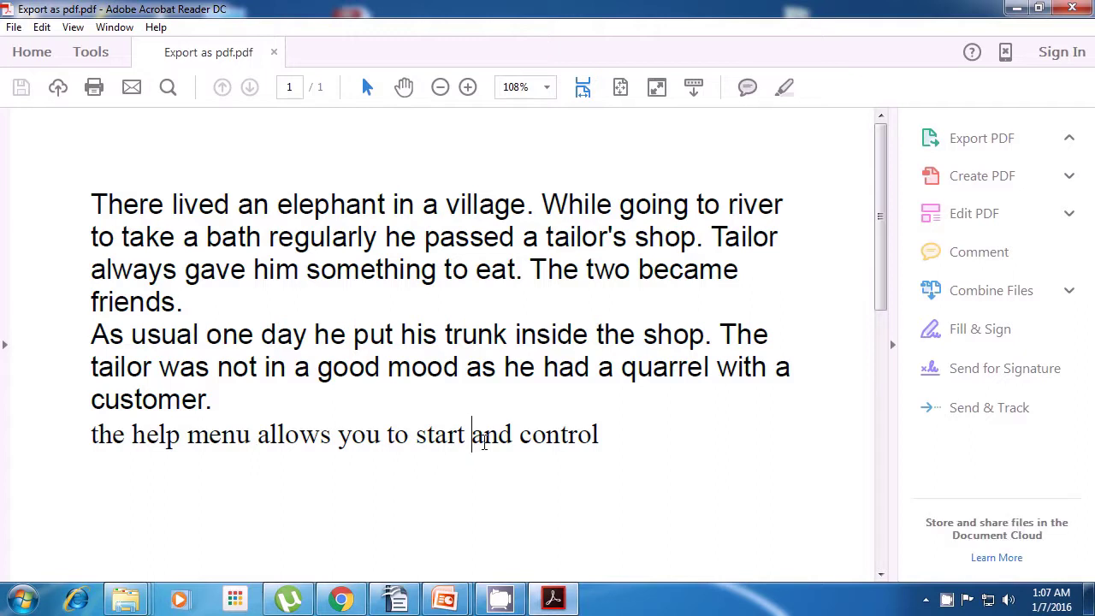
click(443, 334)
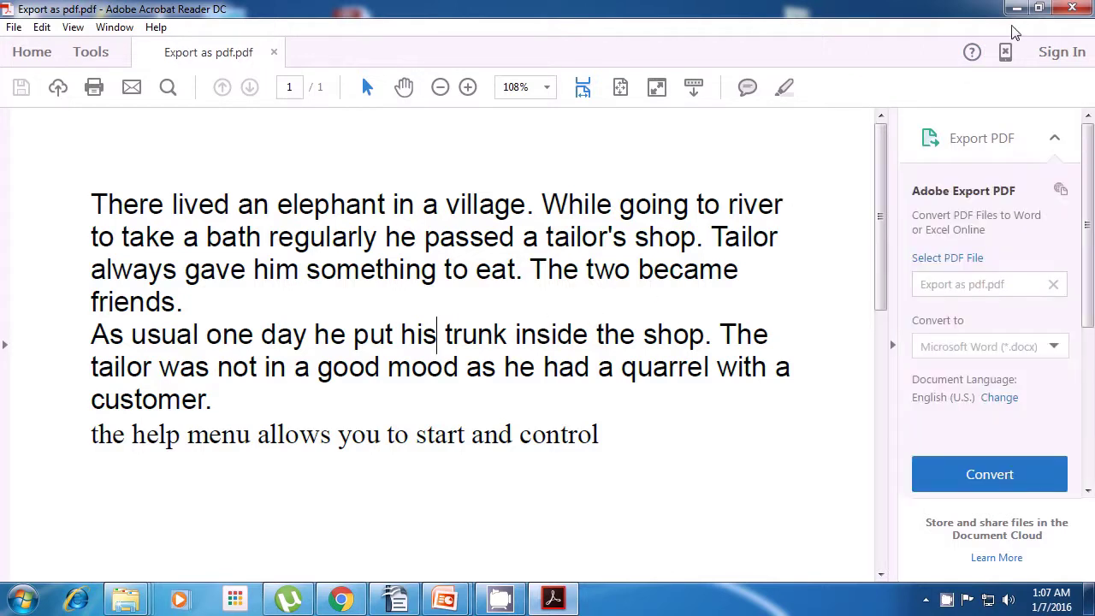
click(1070, 8)
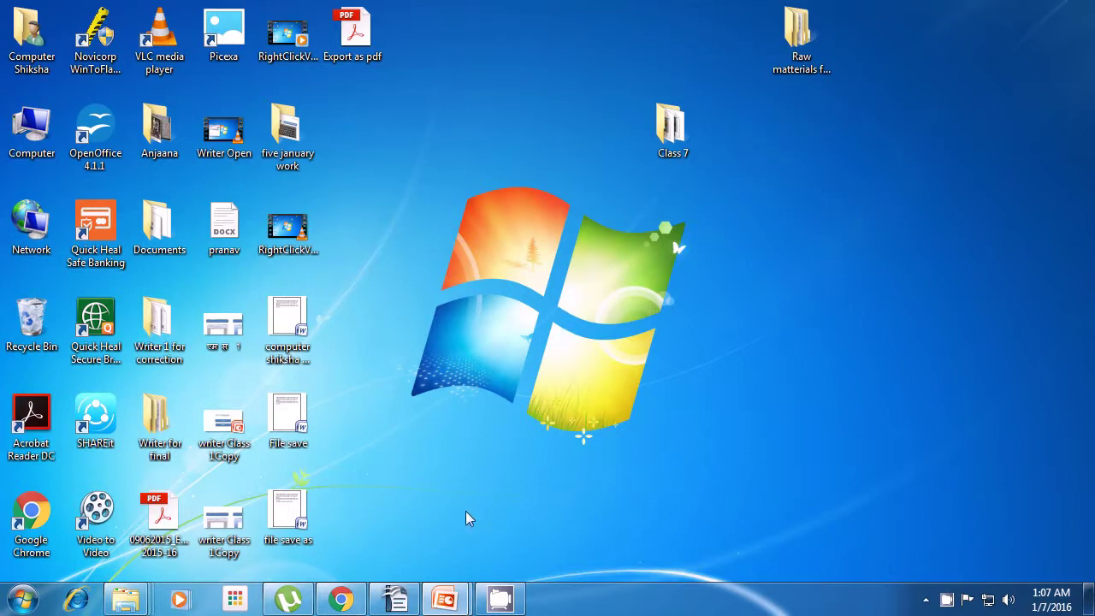
click(396, 601)
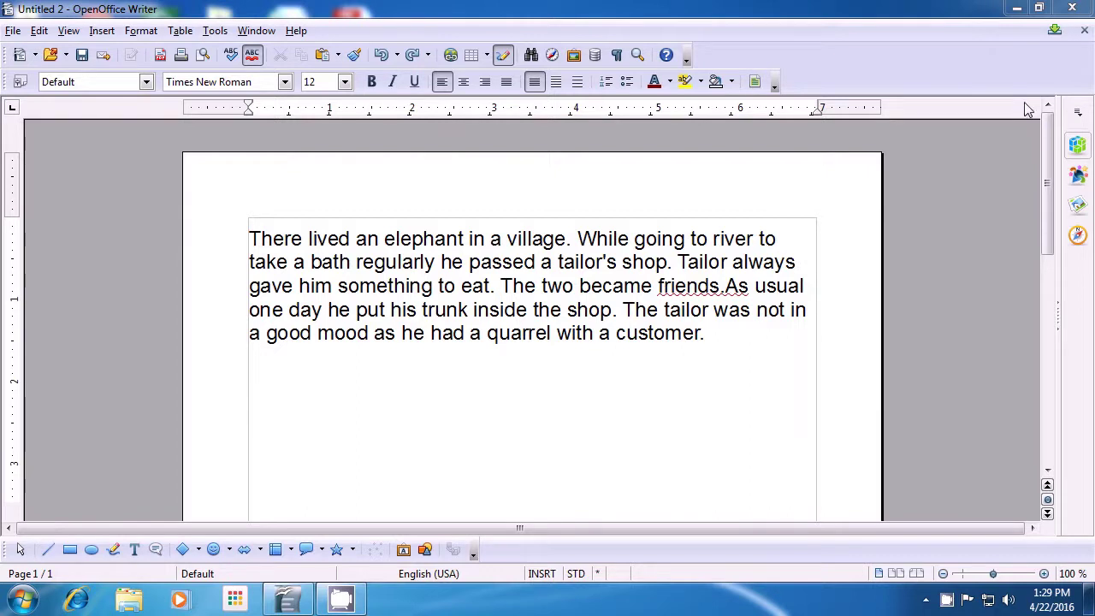
- Close the Untitled 2 document and discard its unsaved changes
click(1071, 10)
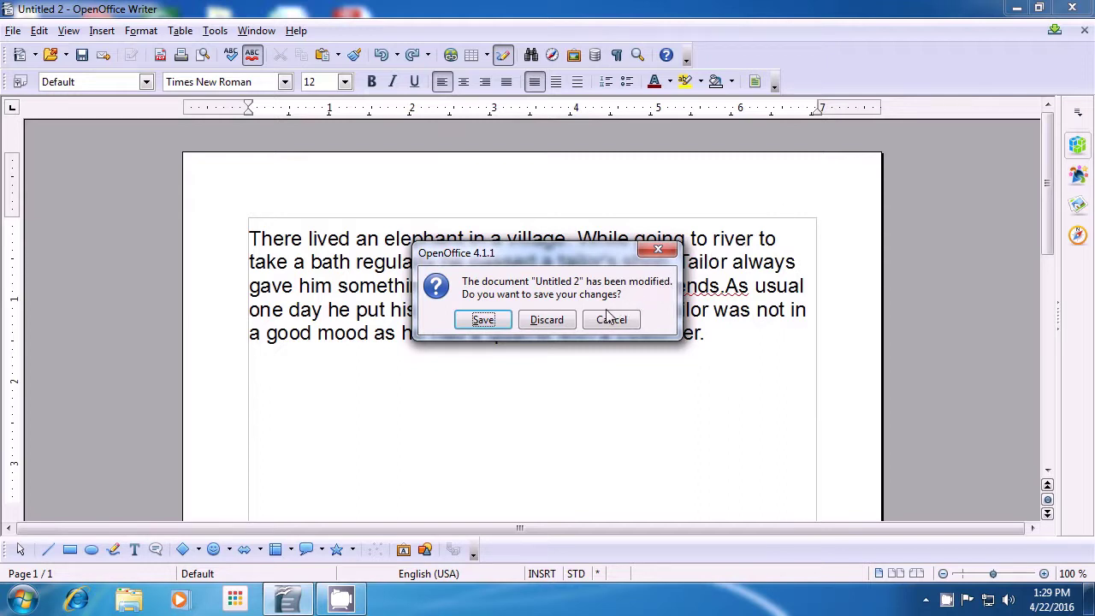
click(544, 320)
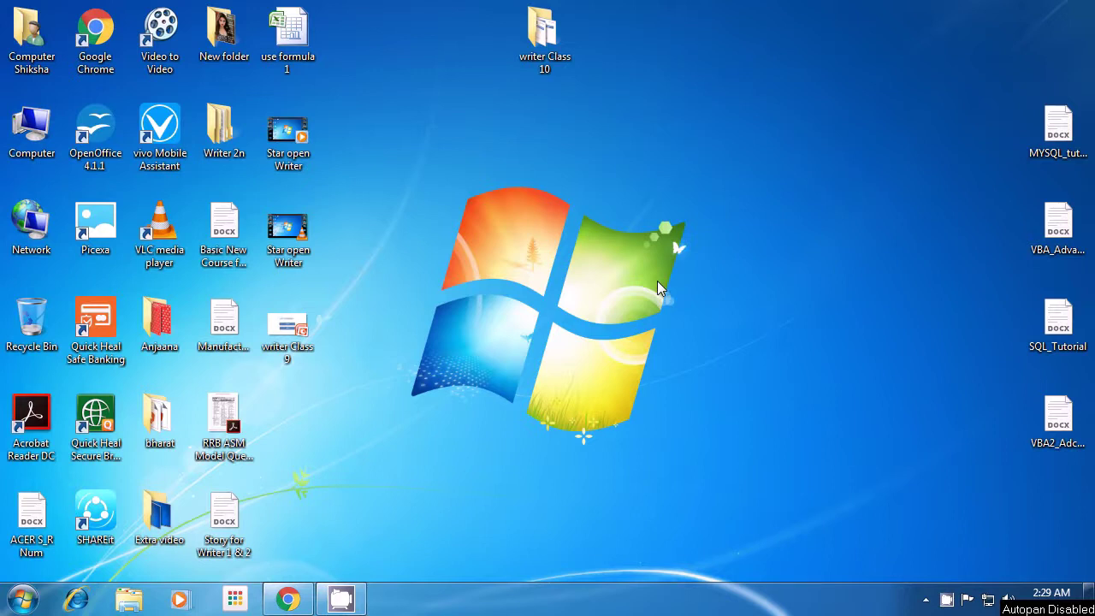
- Open the Windows Start menu
click(24, 604)
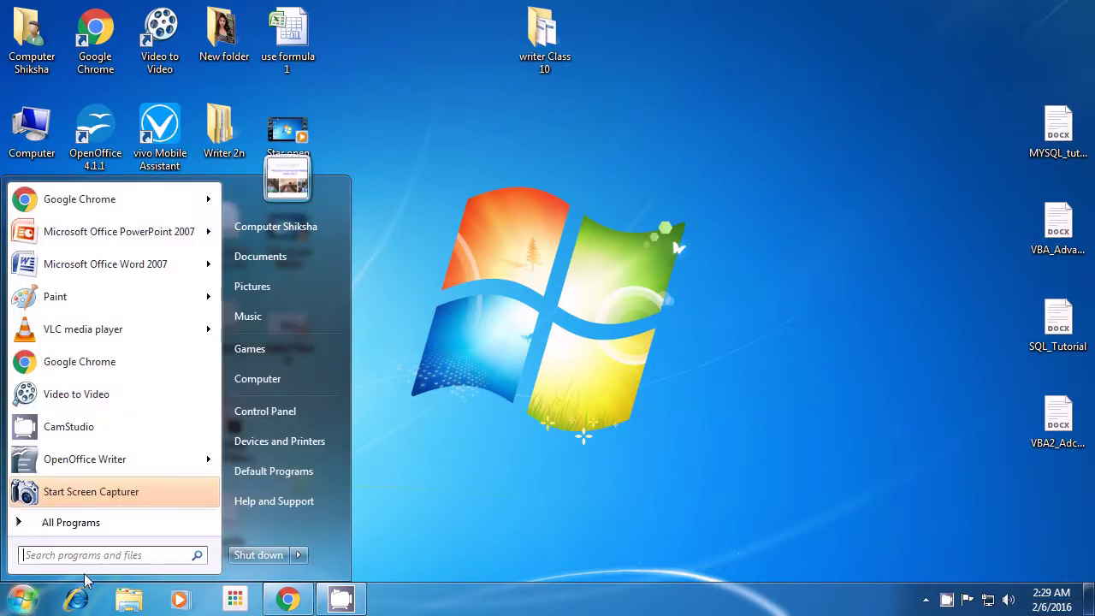